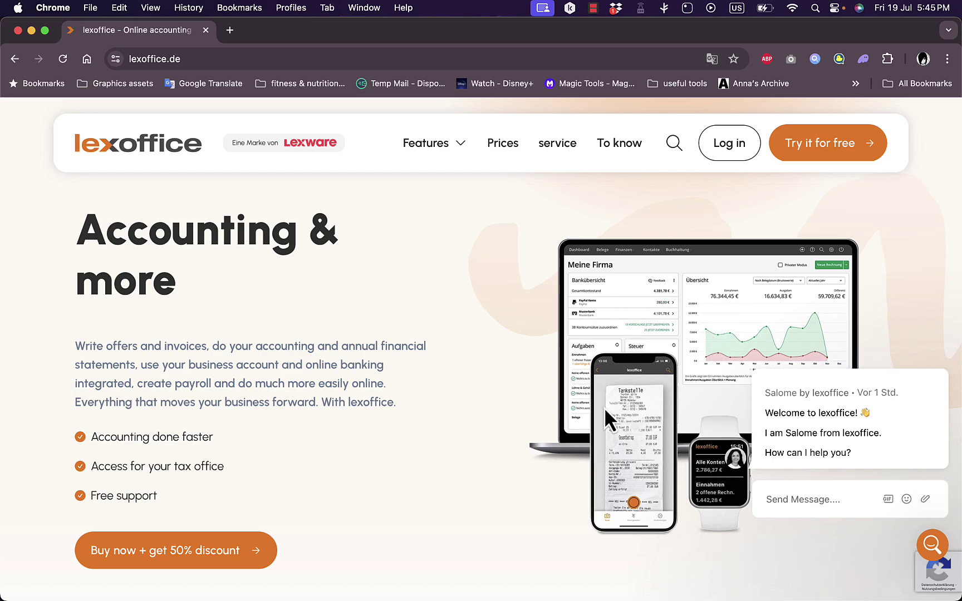
Scroll through the lexoffice homepage to browse its content.
scroll(482, 418, down, 3)
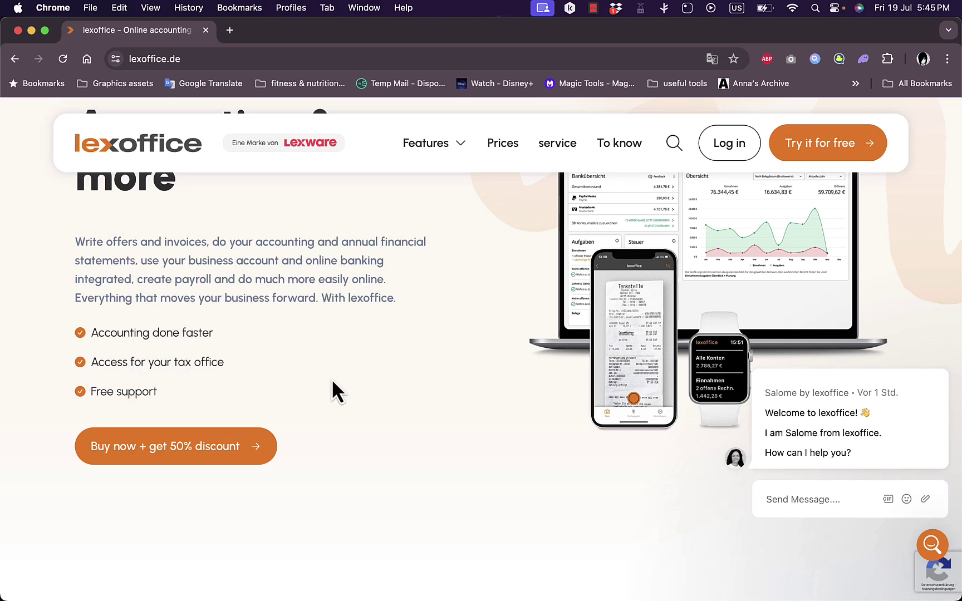
scroll(332, 385, down, 10)
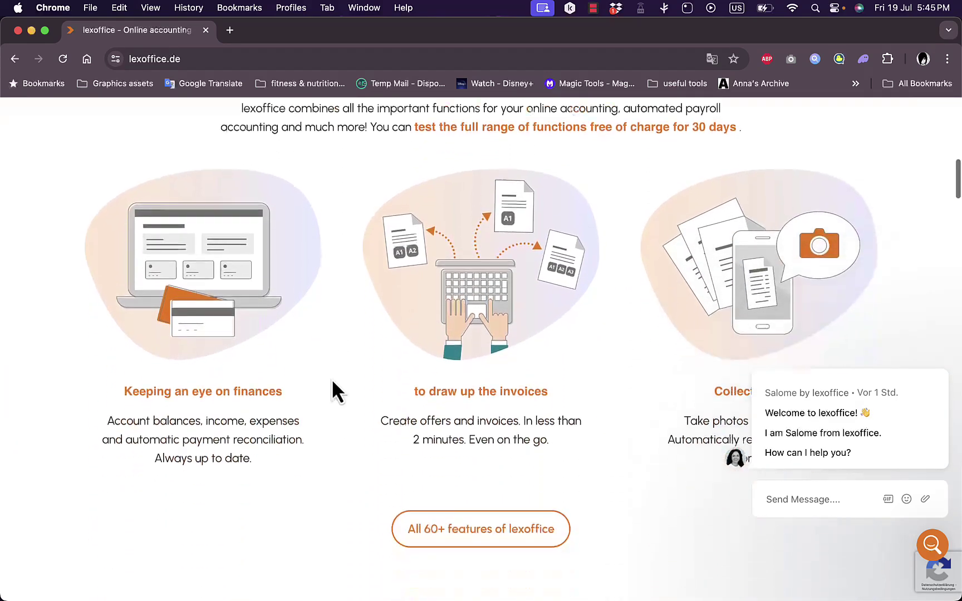
scroll(333, 382, down, 2)
scroll(332, 384, up, 3)
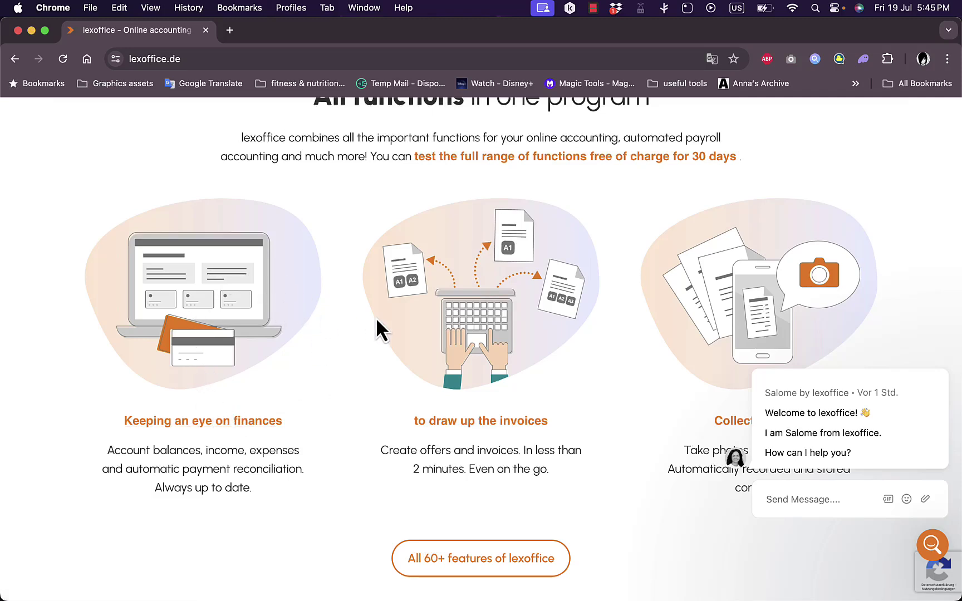
scroll(549, 303, down, 5)
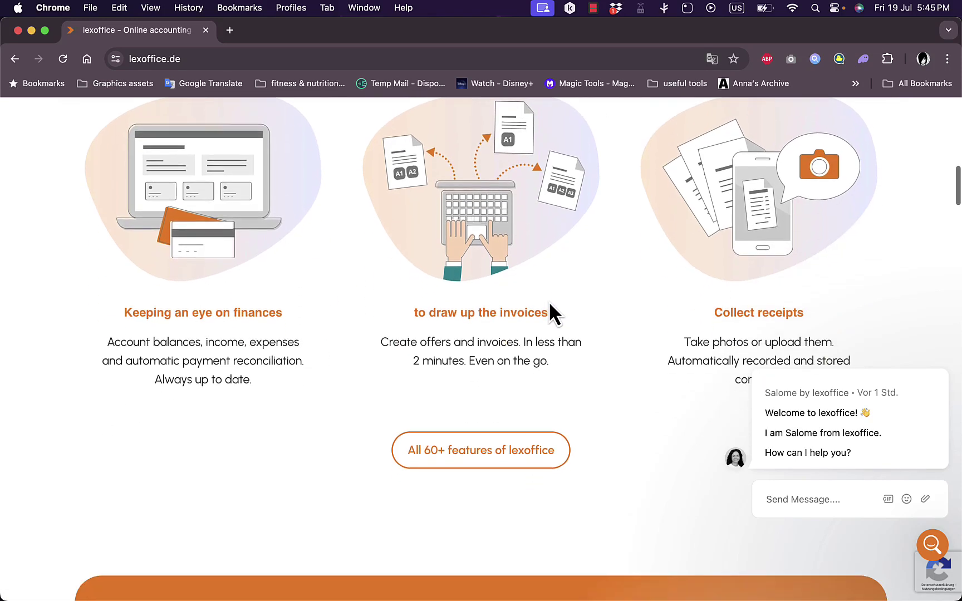
scroll(607, 295, down, 10)
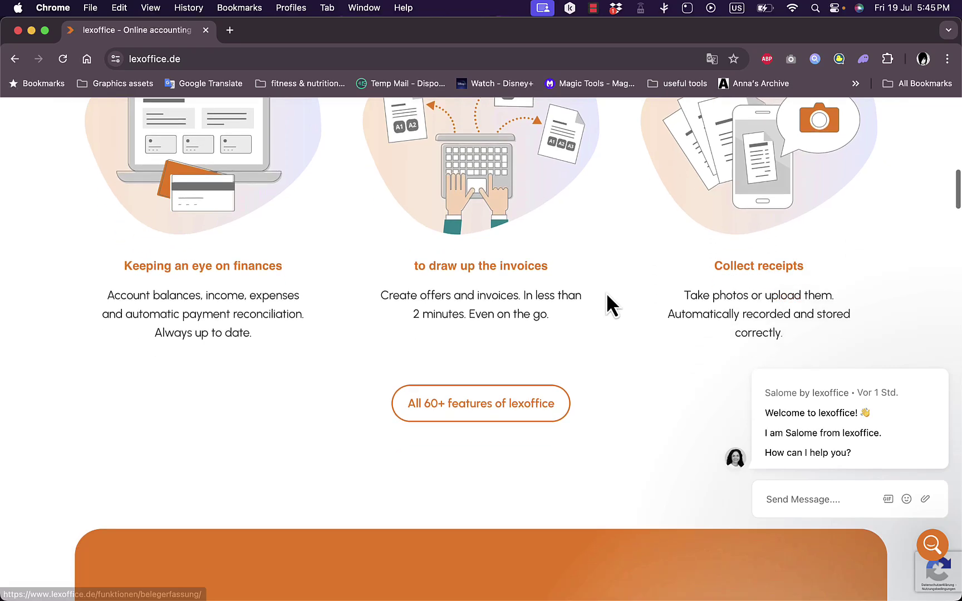
scroll(607, 296, down, 17)
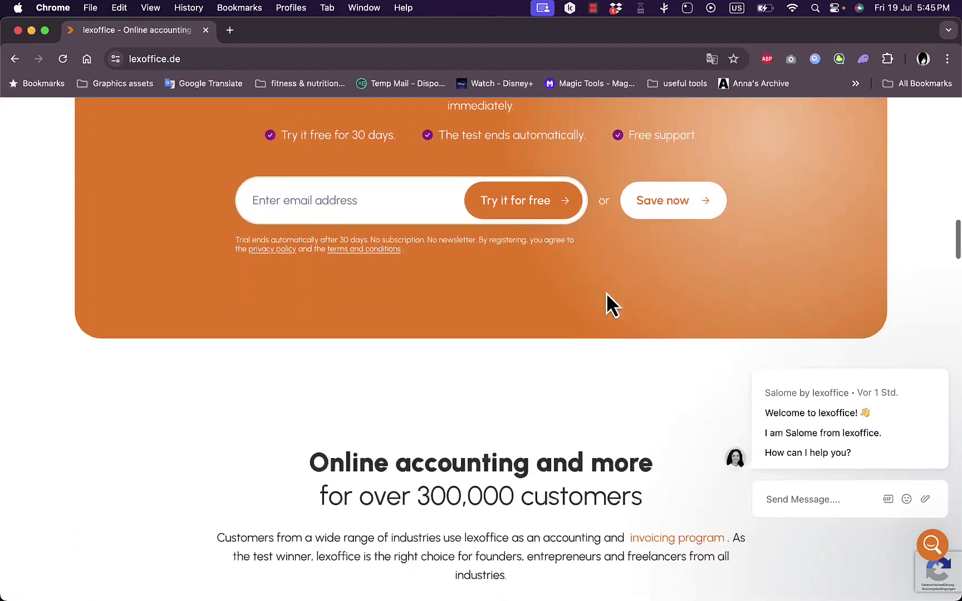
scroll(607, 296, down, 7)
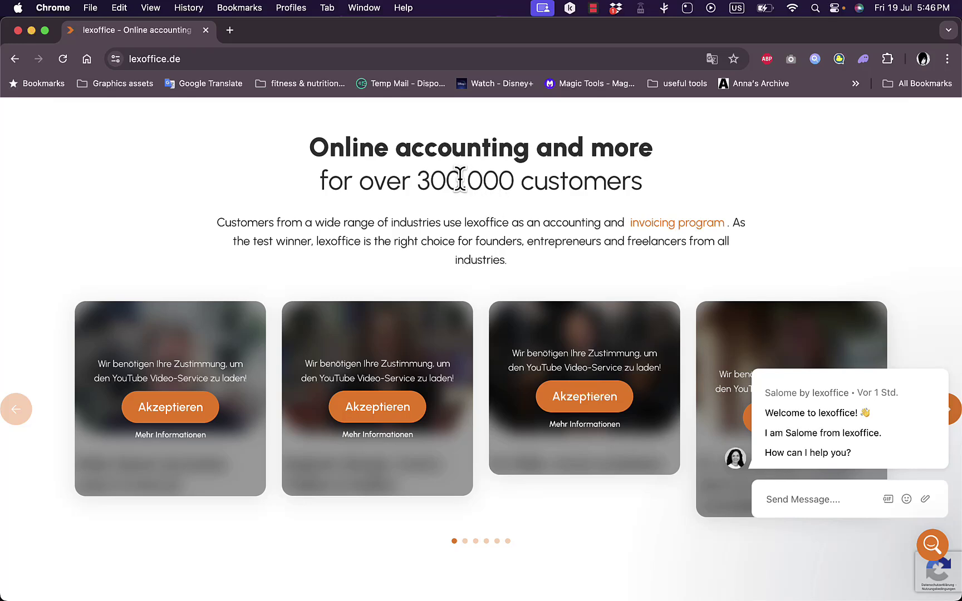
scroll(511, 240, down, 10)
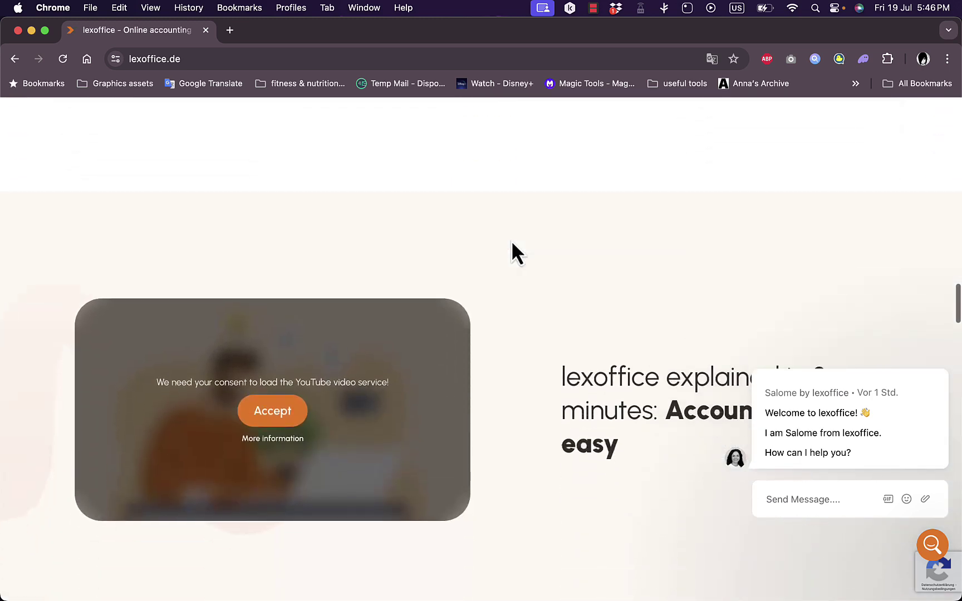
scroll(511, 240, down, 1)
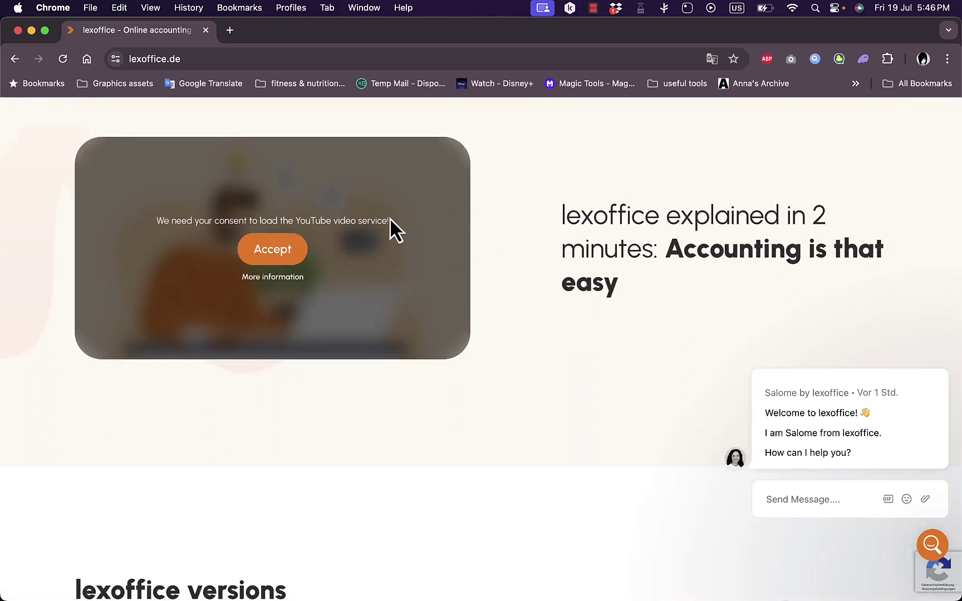
scroll(512, 256, down, 8)
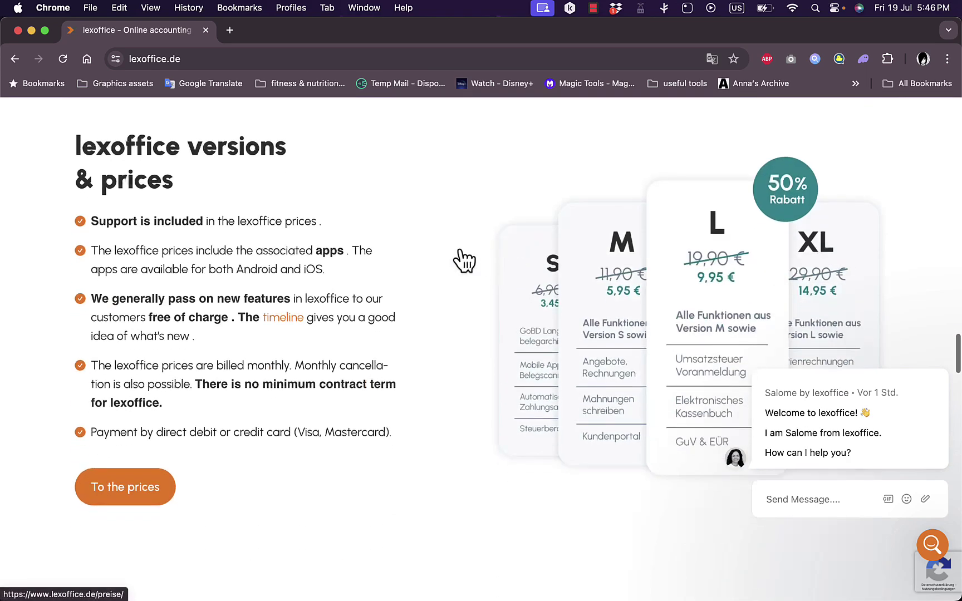
scroll(417, 257, down, 10)
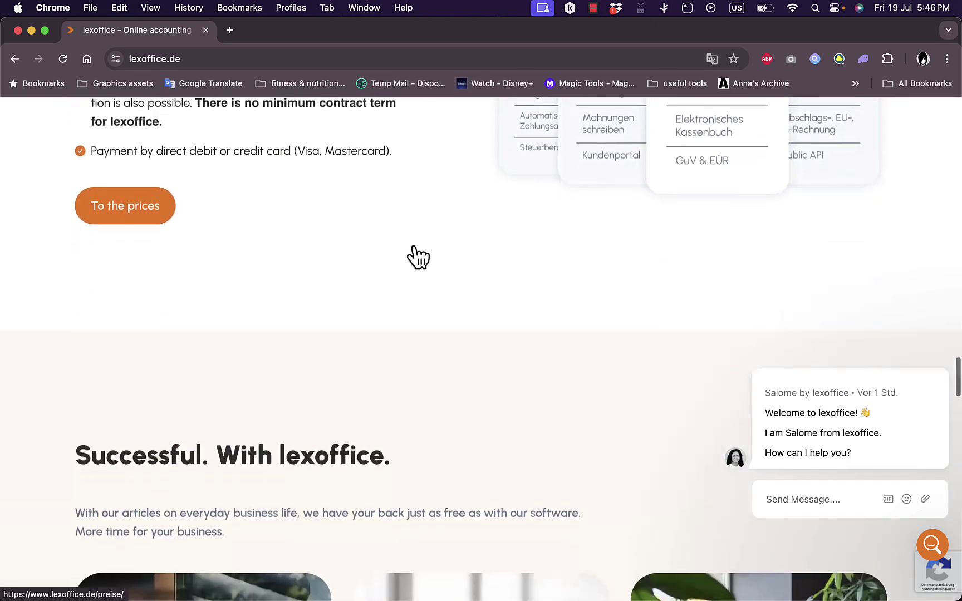
scroll(414, 249, down, 4)
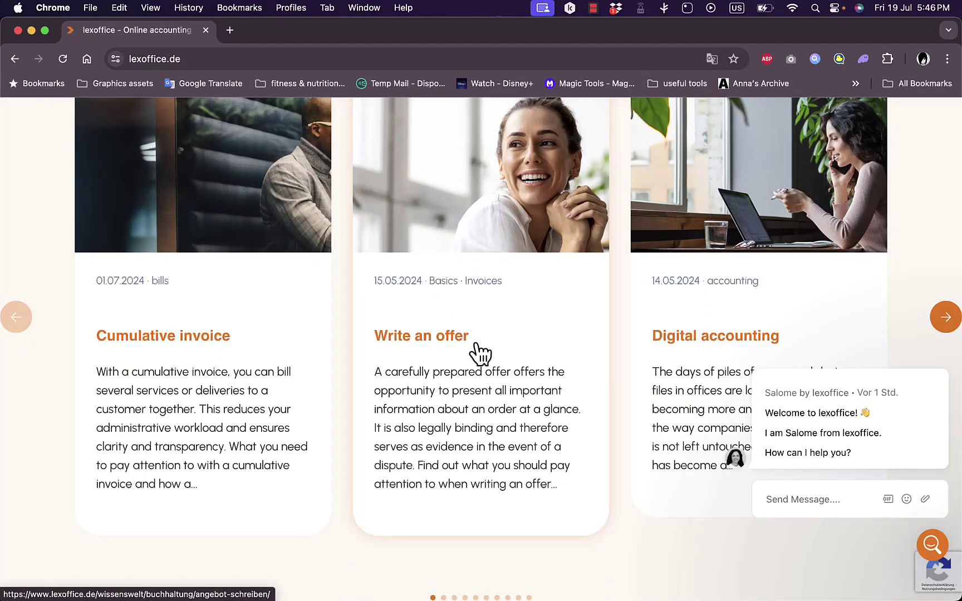
scroll(691, 334, down, 20)
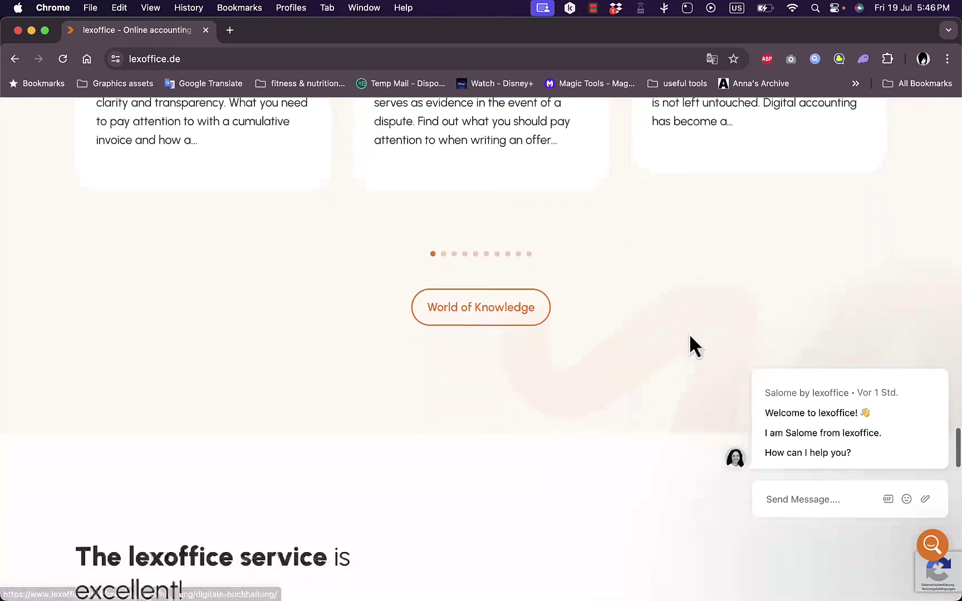
scroll(689, 333, up, 20)
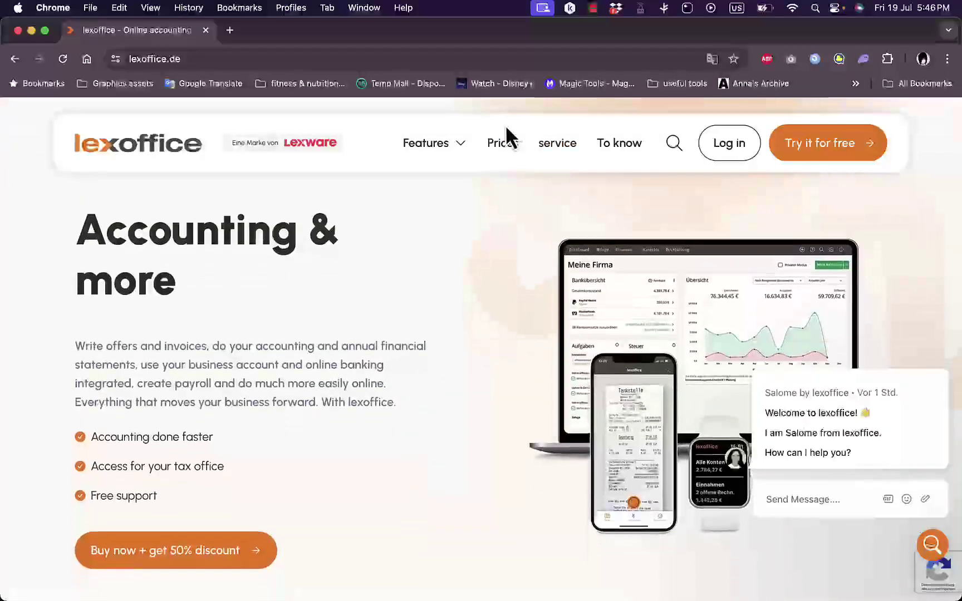
Review the S, M, L and XL plans, comparison table and FAQ, then start signing up.
click(501, 143)
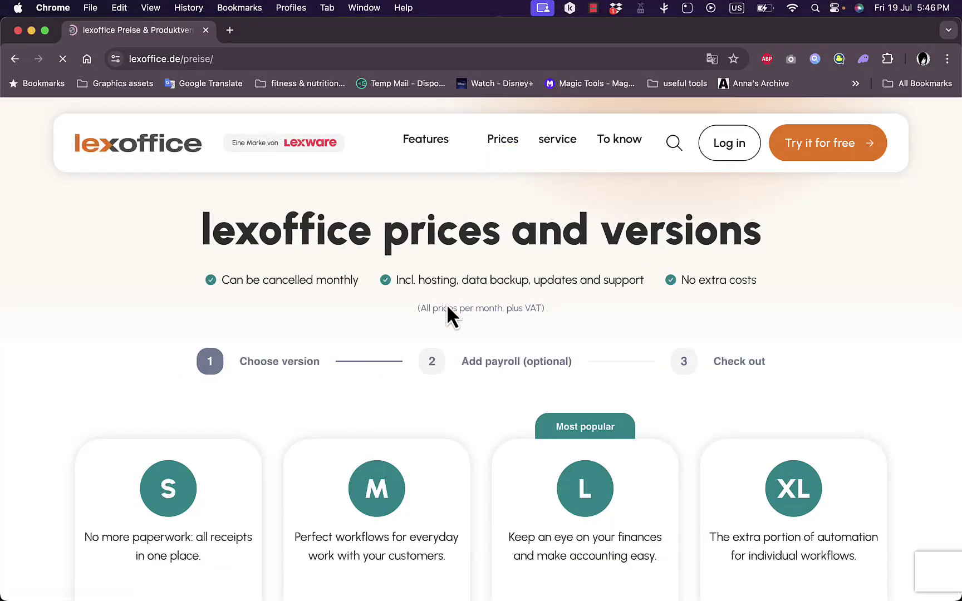
scroll(446, 313, down, 5)
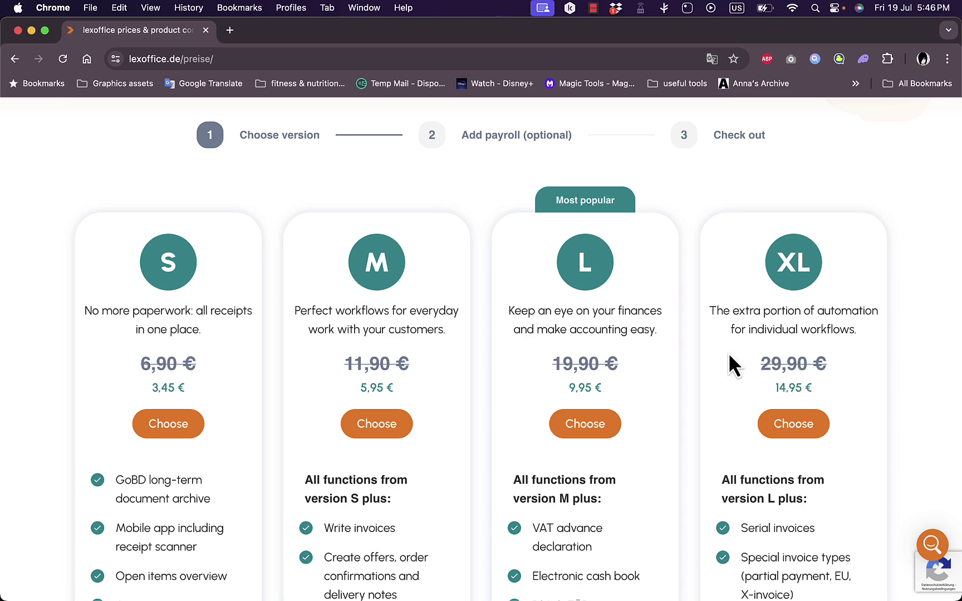
scroll(730, 355, up, 5)
scroll(730, 355, down, 3)
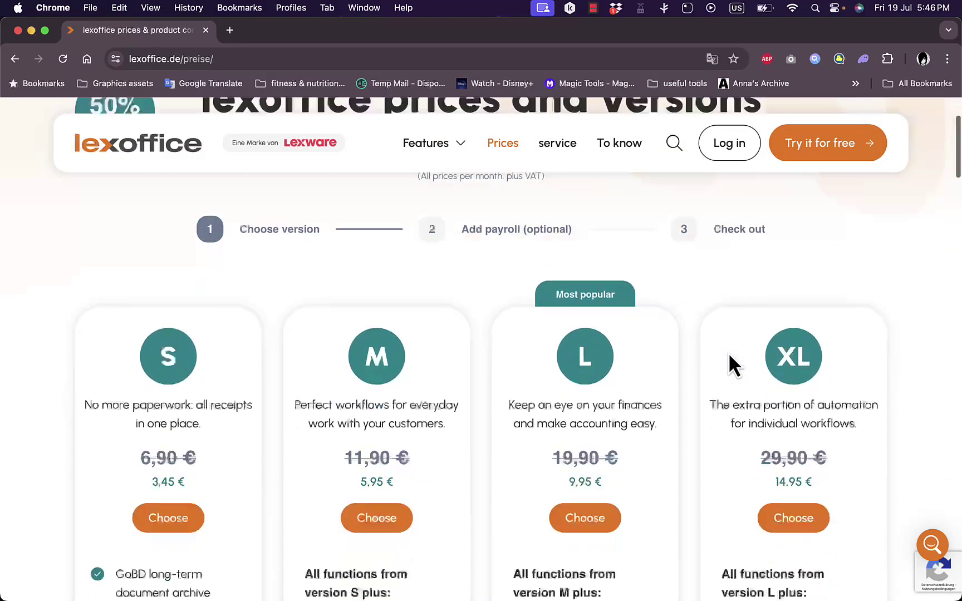
scroll(728, 352, down, 5)
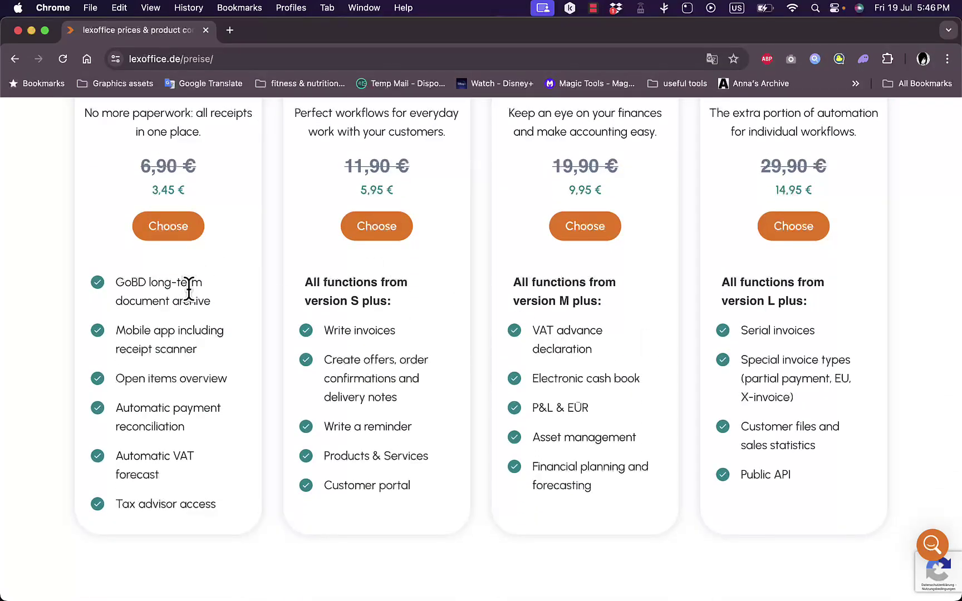
scroll(384, 378, down, 8)
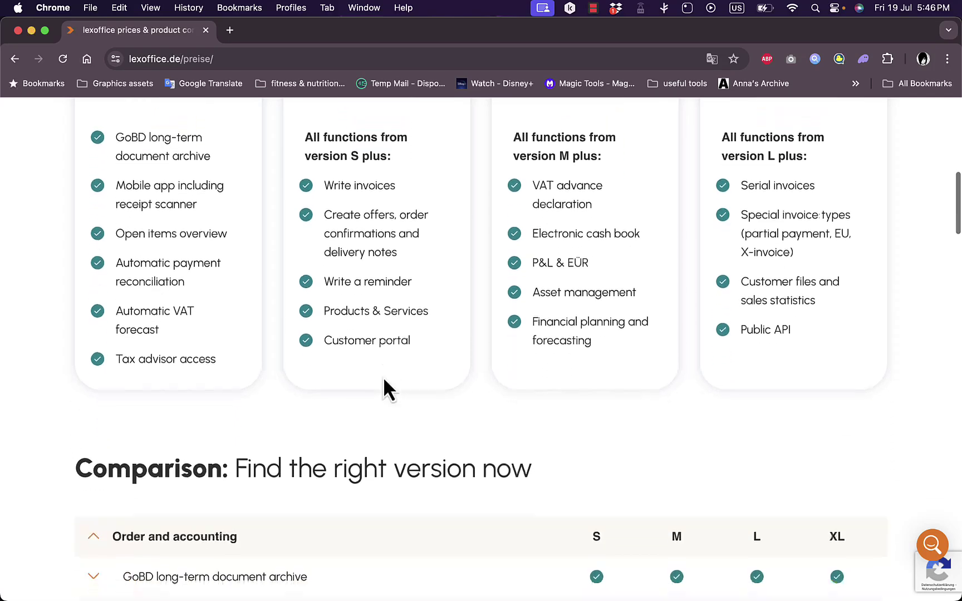
scroll(521, 298, down, 10)
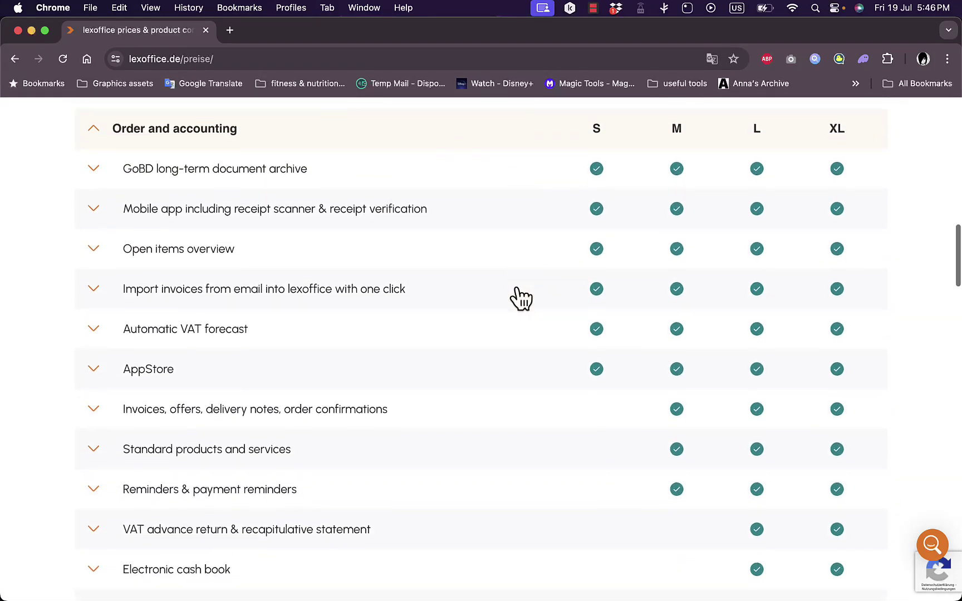
scroll(521, 298, down, 20)
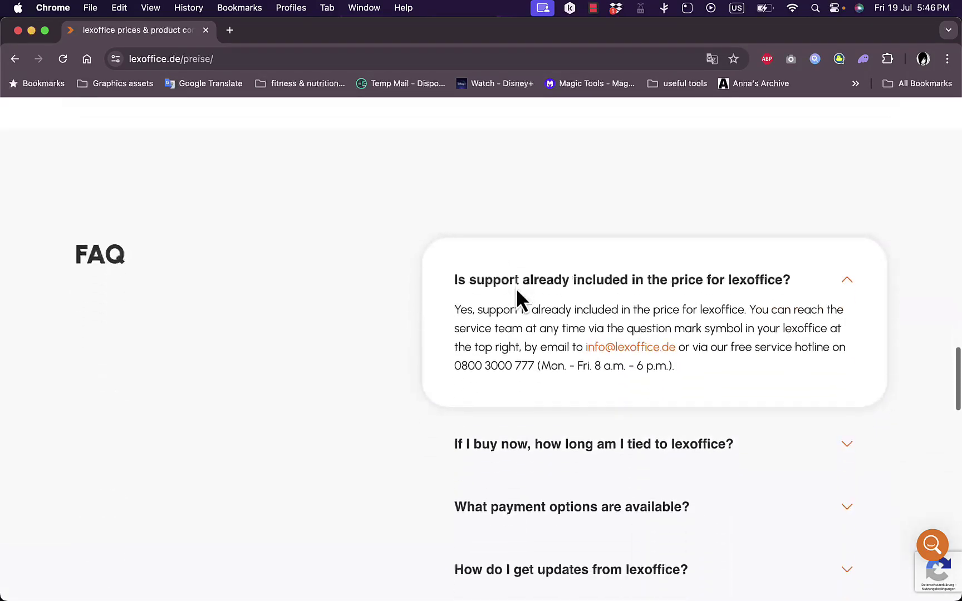
scroll(520, 298, down, 5)
scroll(521, 298, up, 20)
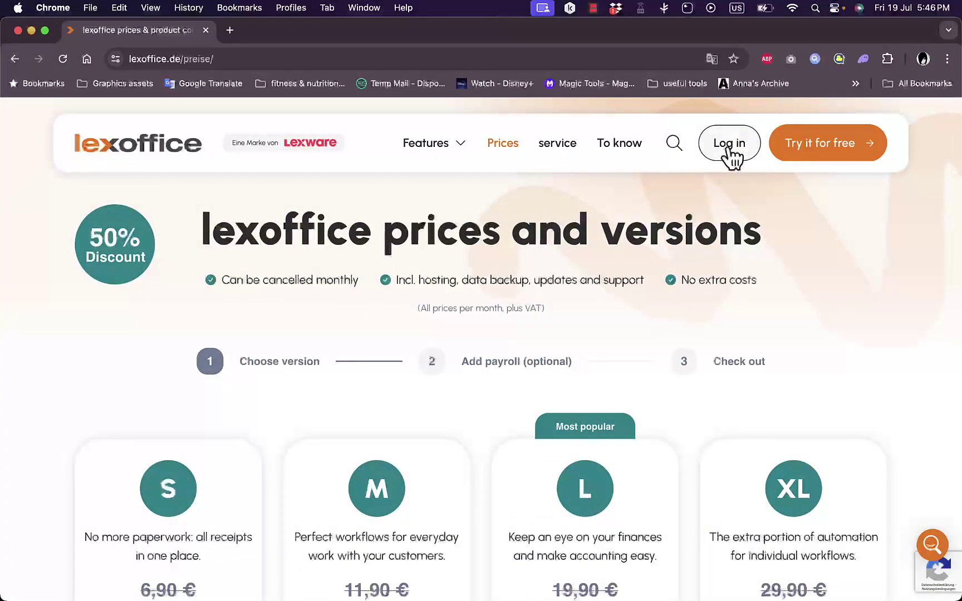
click(854, 146)
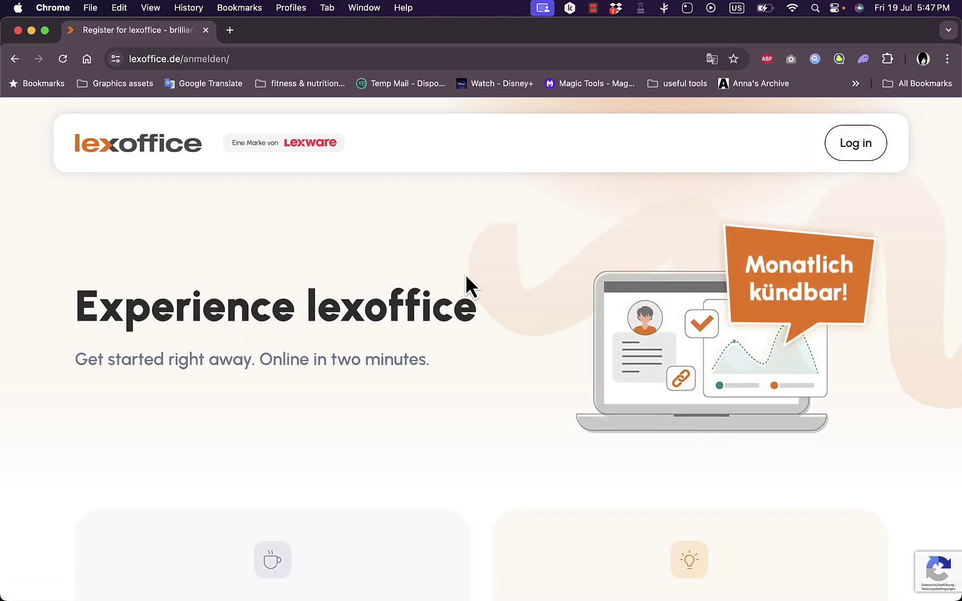
Choose the free 30-day test option in the 'Just test' card.
scroll(466, 275, down, 7)
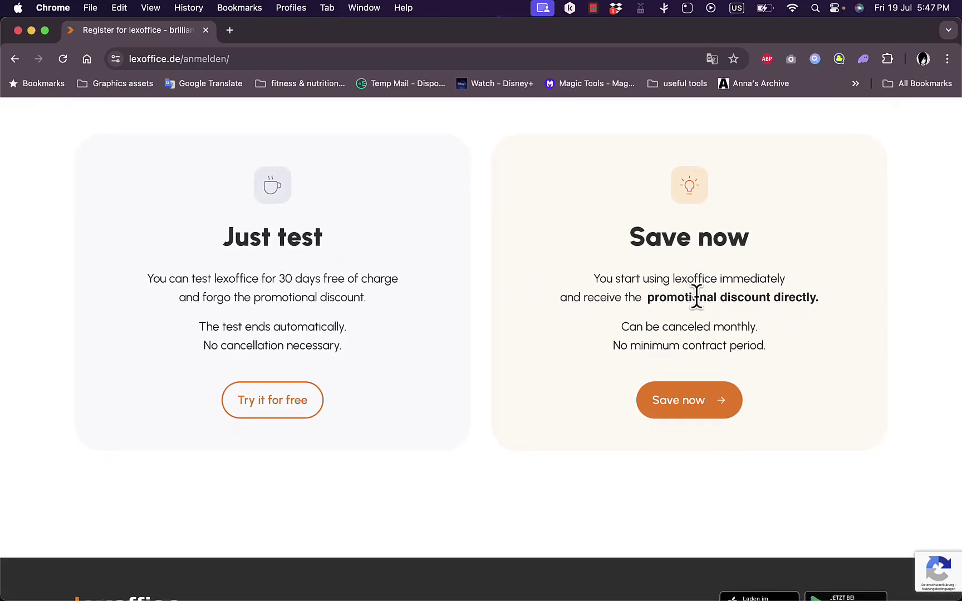
click(262, 403)
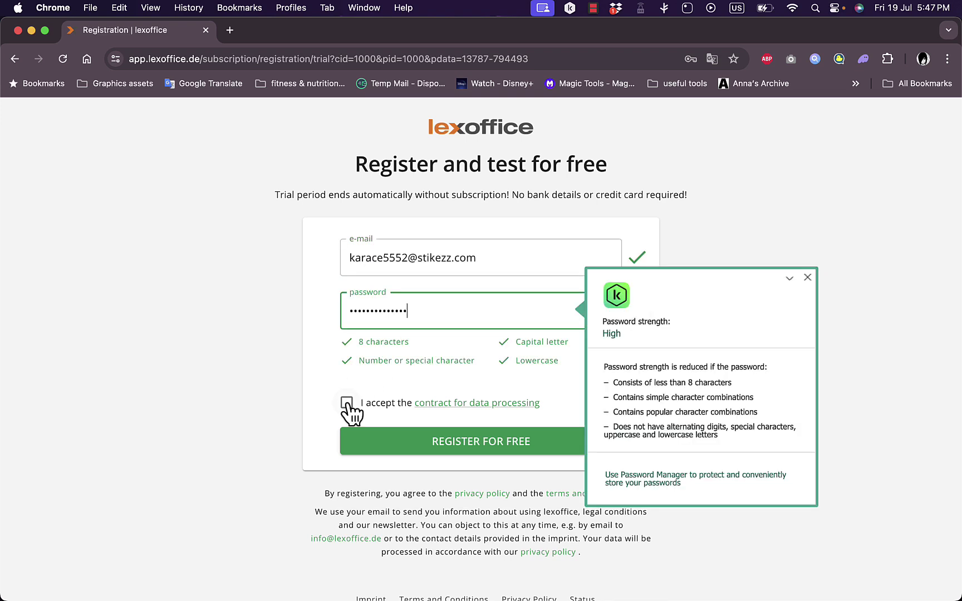
Accept the data-processing contract and submit the free trial registration.
click(347, 403)
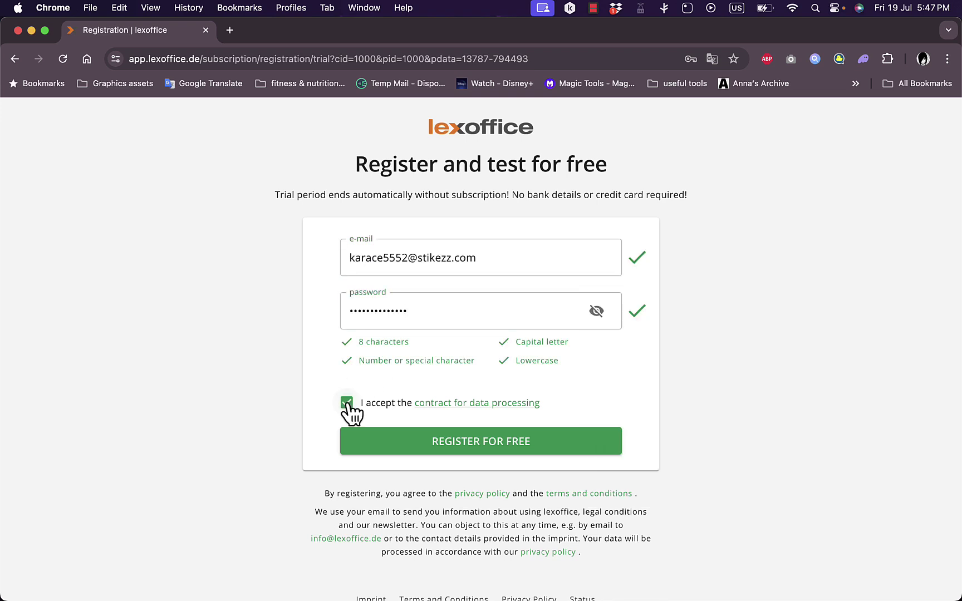
click(515, 440)
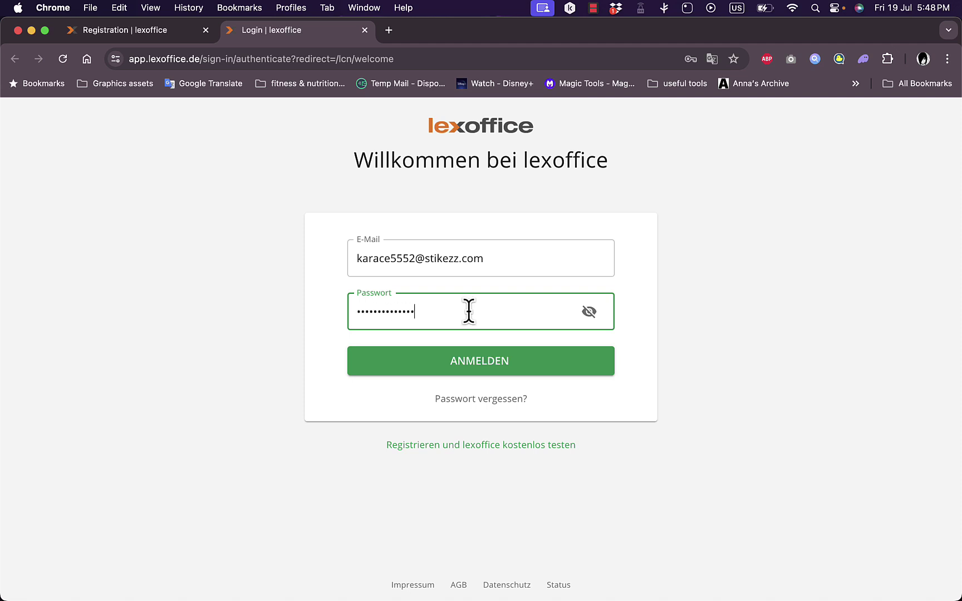
Sign in to the new account and choose to start with offers and invoices.
click(489, 379)
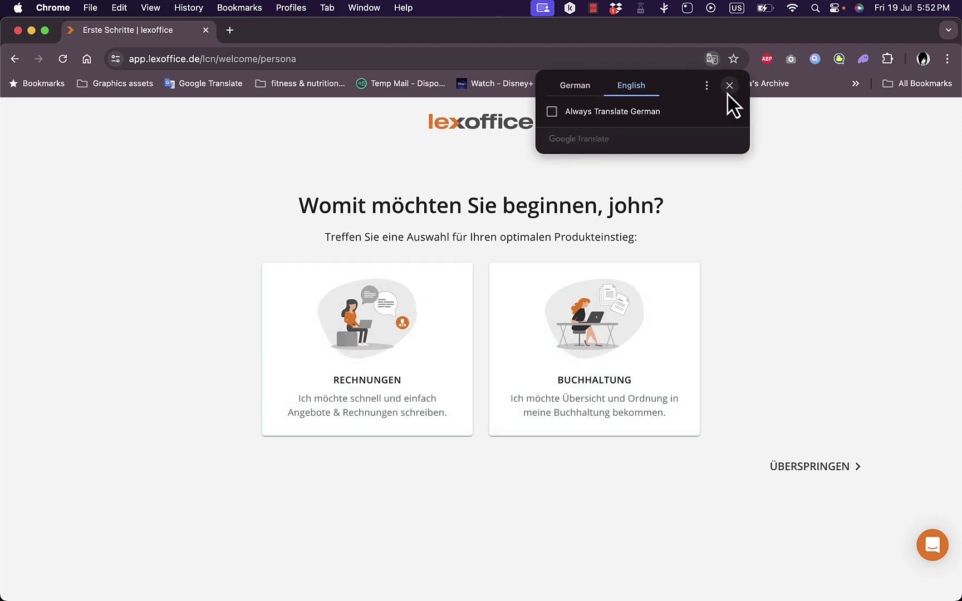
click(728, 85)
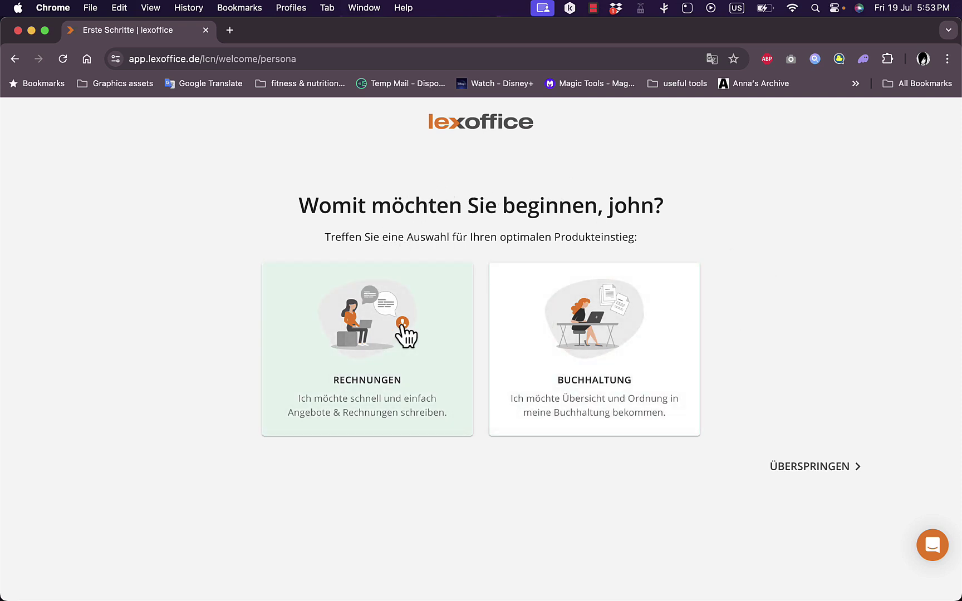
click(406, 335)
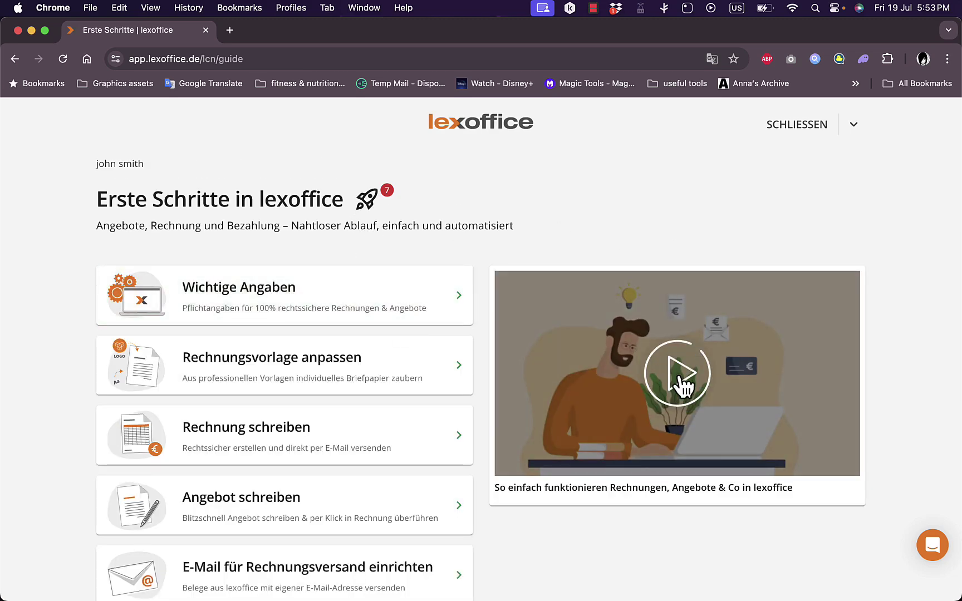
Scroll the getting-started guide and open the Wichtige Angaben company details card.
scroll(464, 235, down, 5)
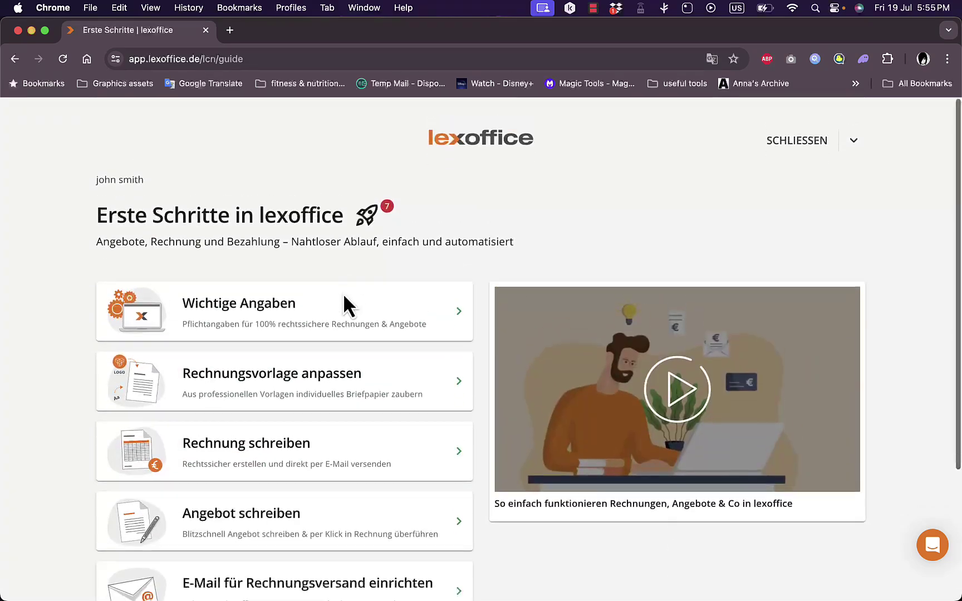
scroll(343, 293, down, 4)
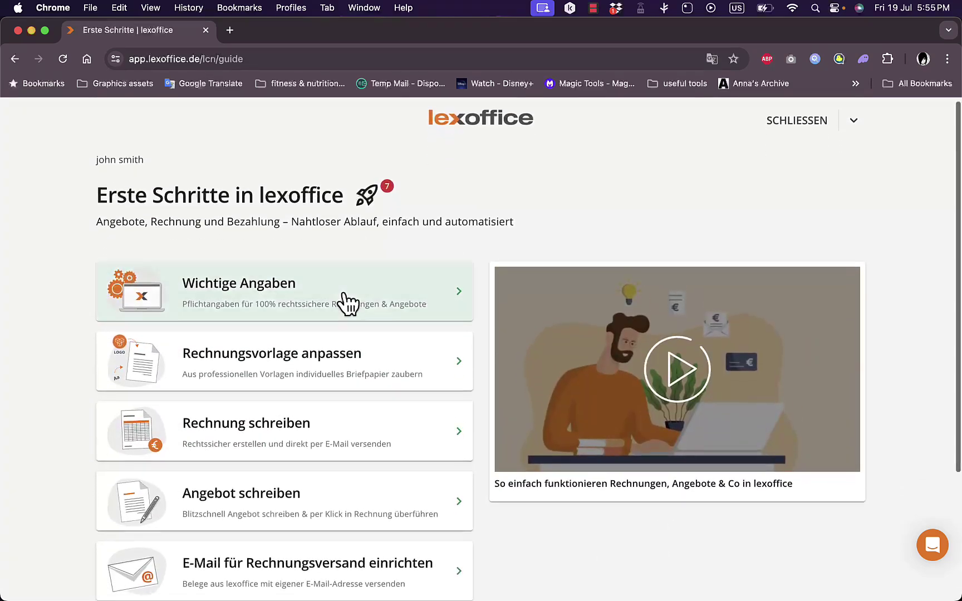
scroll(343, 300, up, 4)
scroll(334, 306, down, 1)
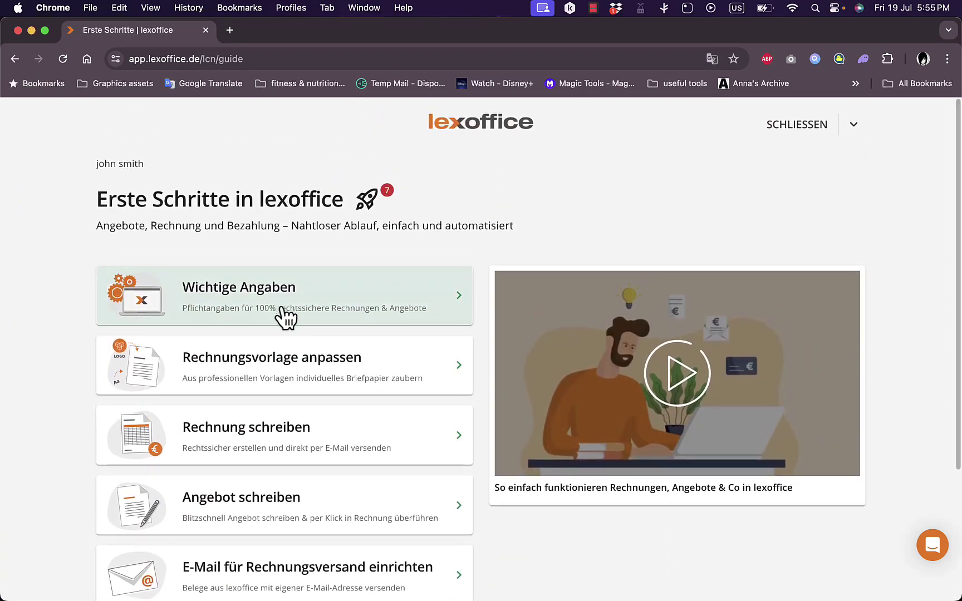
scroll(342, 368, down, 4)
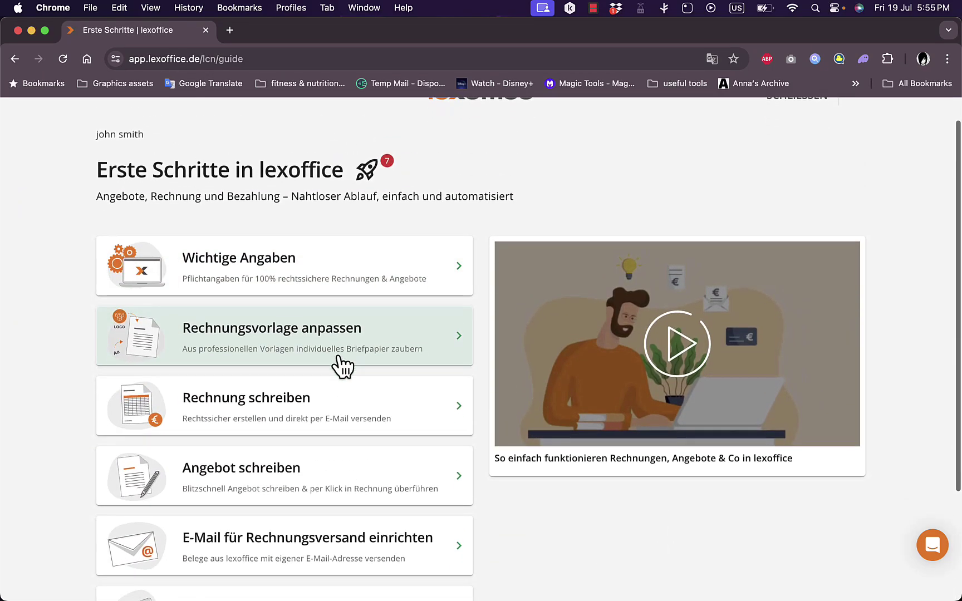
scroll(342, 368, up, 4)
scroll(356, 340, down, 1)
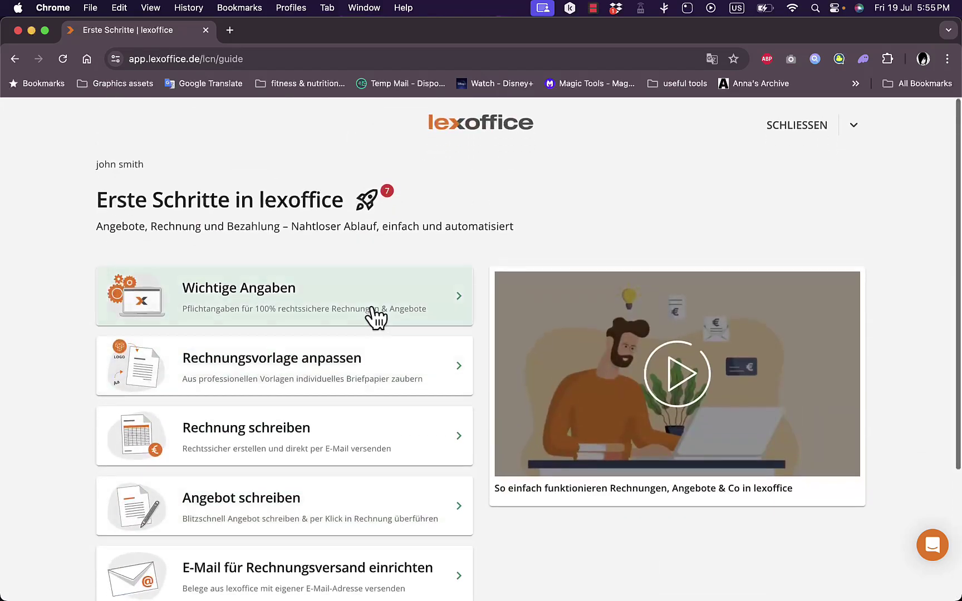
click(393, 294)
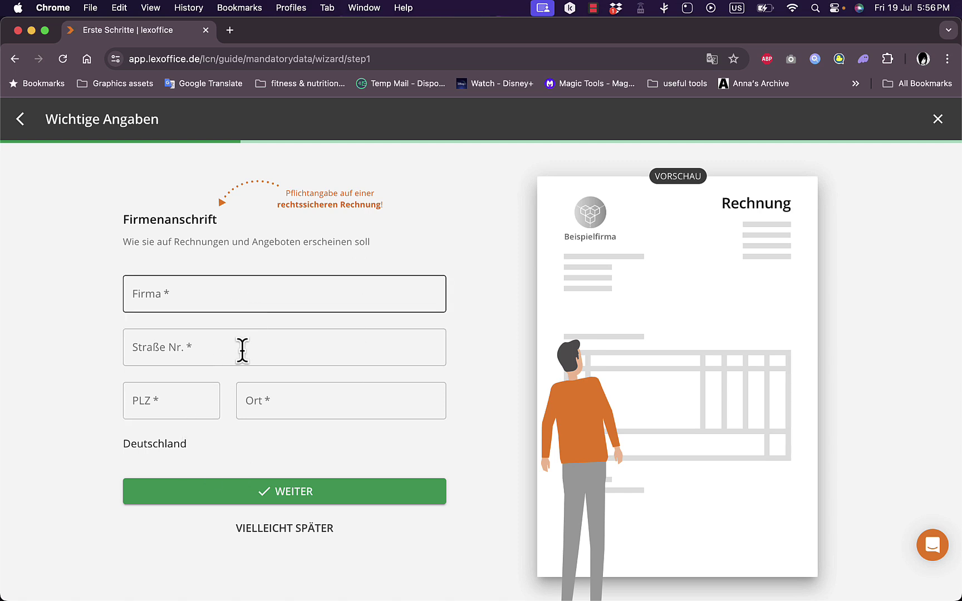
Pick the middle invoice template with the lower Rechnung title, then return to the guide.
click(22, 118)
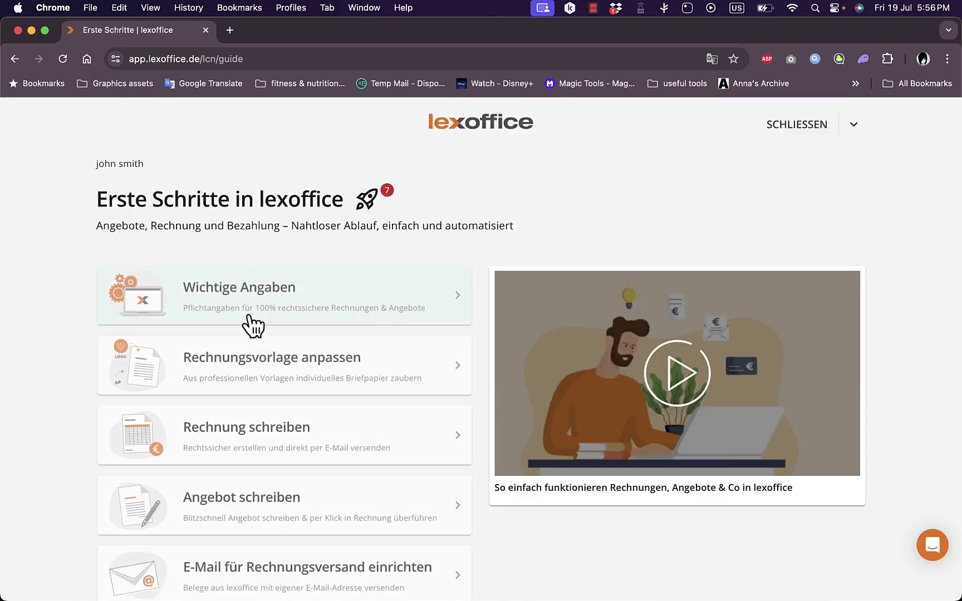
click(256, 368)
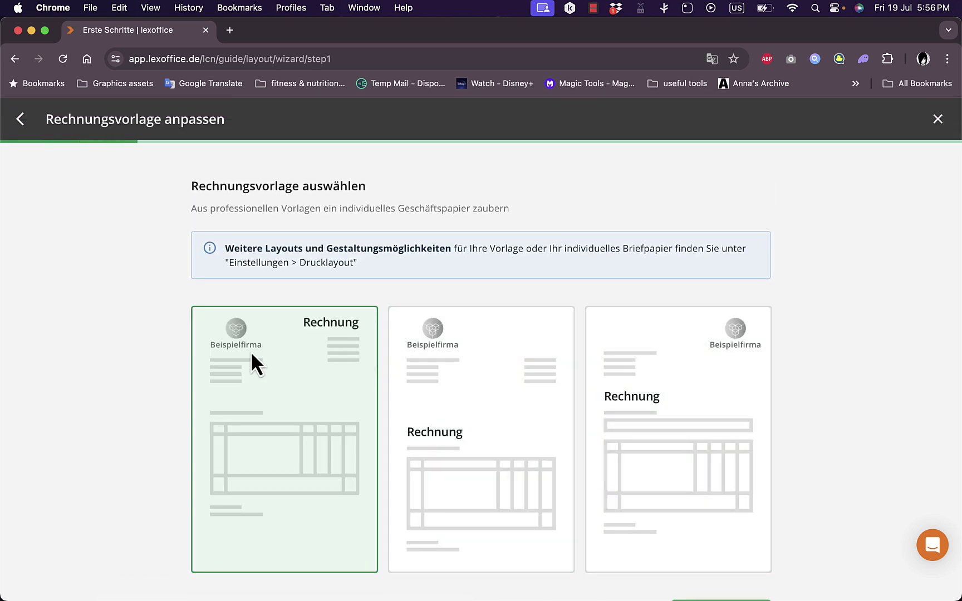
scroll(252, 351, down, 3)
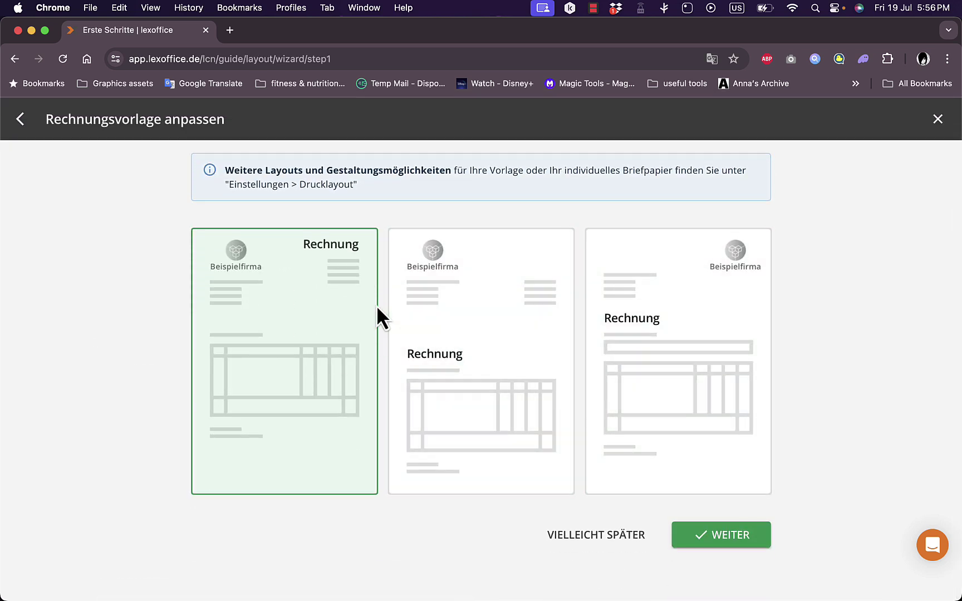
scroll(376, 305, up, 3)
scroll(376, 305, down, 3)
click(494, 317)
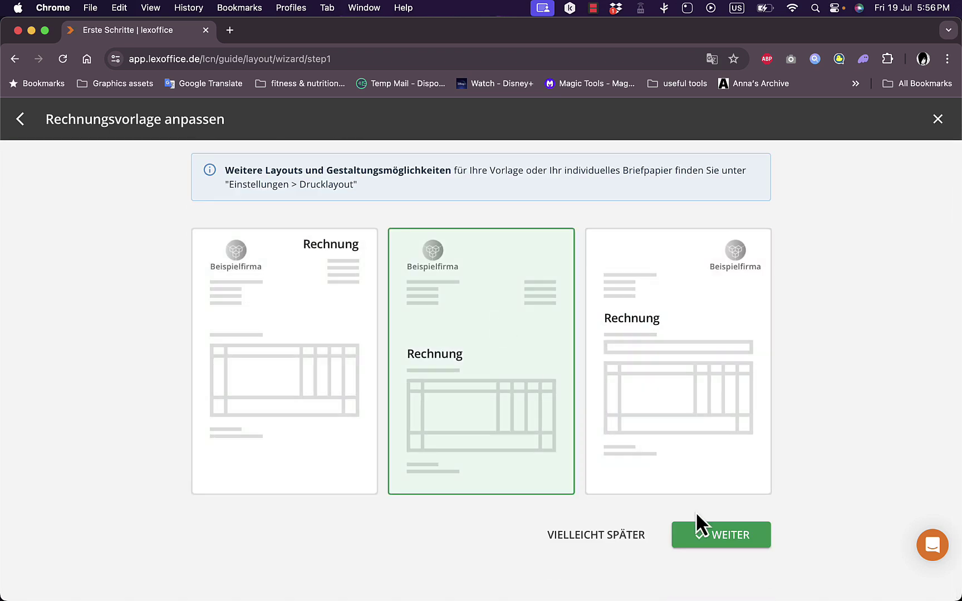
click(721, 535)
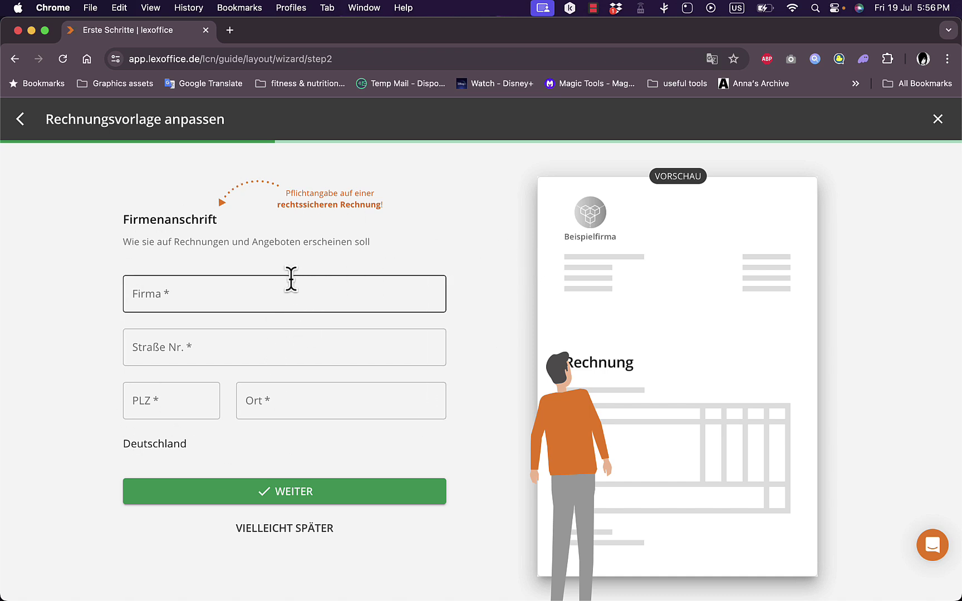
click(19, 119)
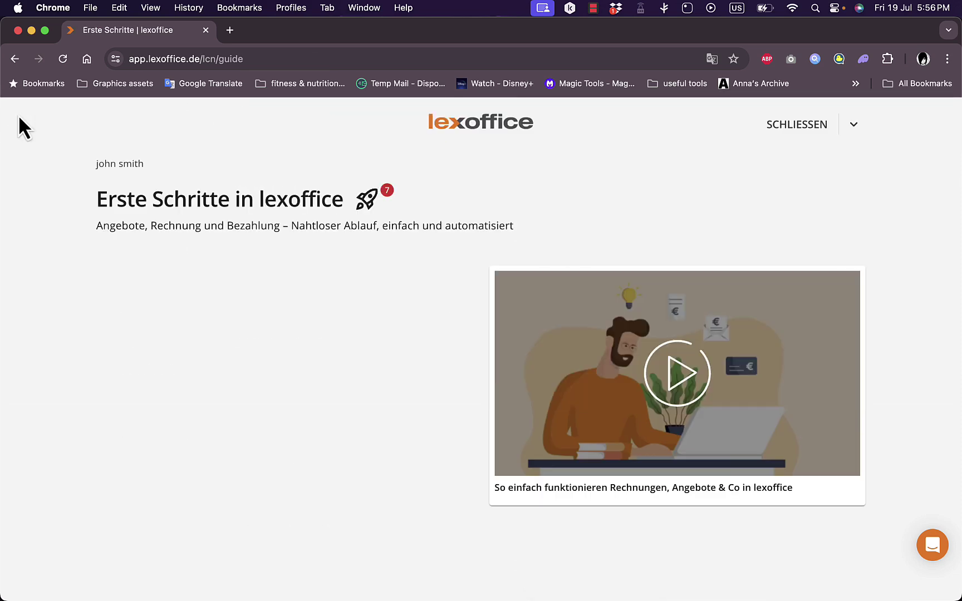
Start a new invoice, dismiss the first-steps tip, and briefly try the customer search.
scroll(391, 230, down, 3)
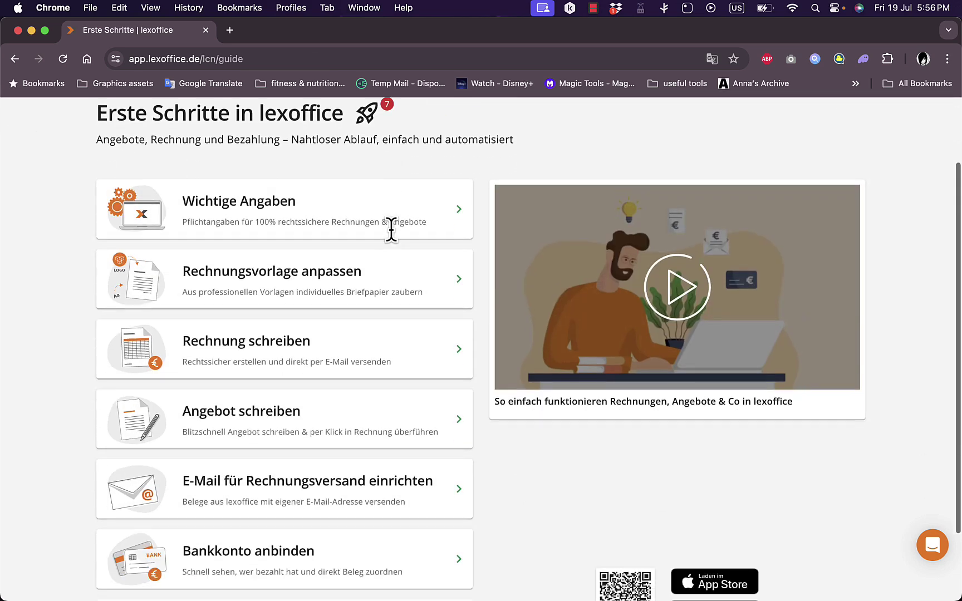
click(332, 359)
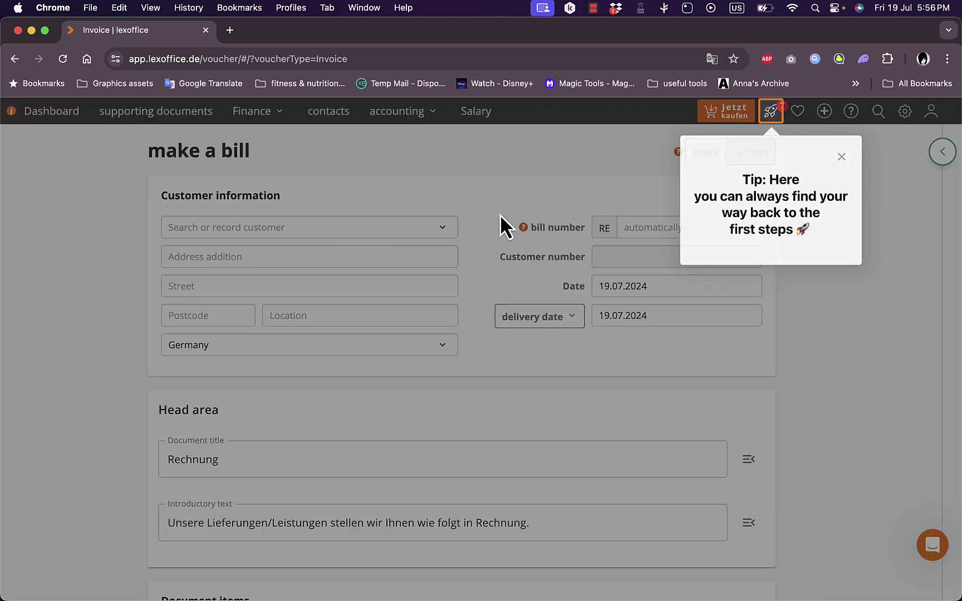
click(842, 156)
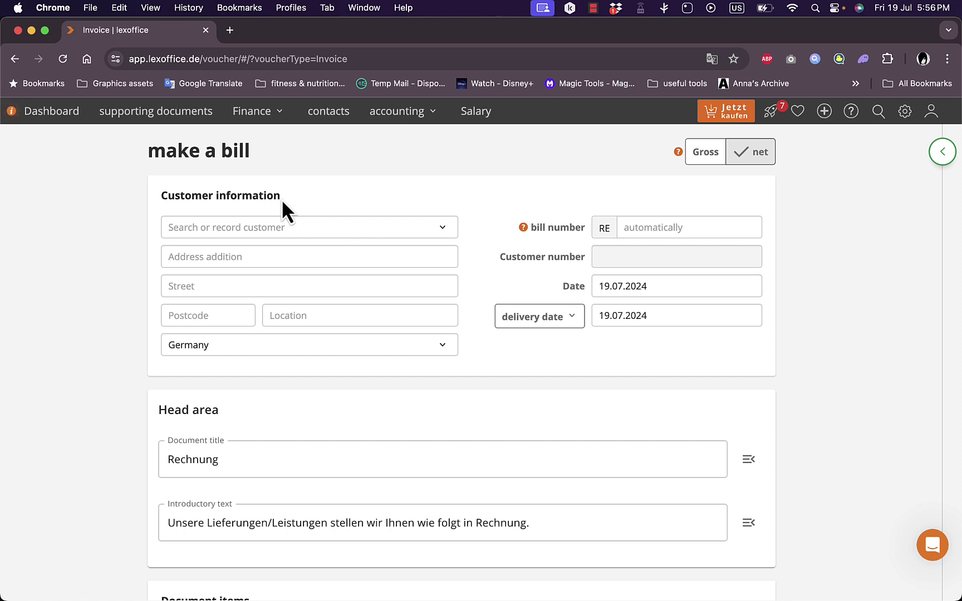
click(456, 233)
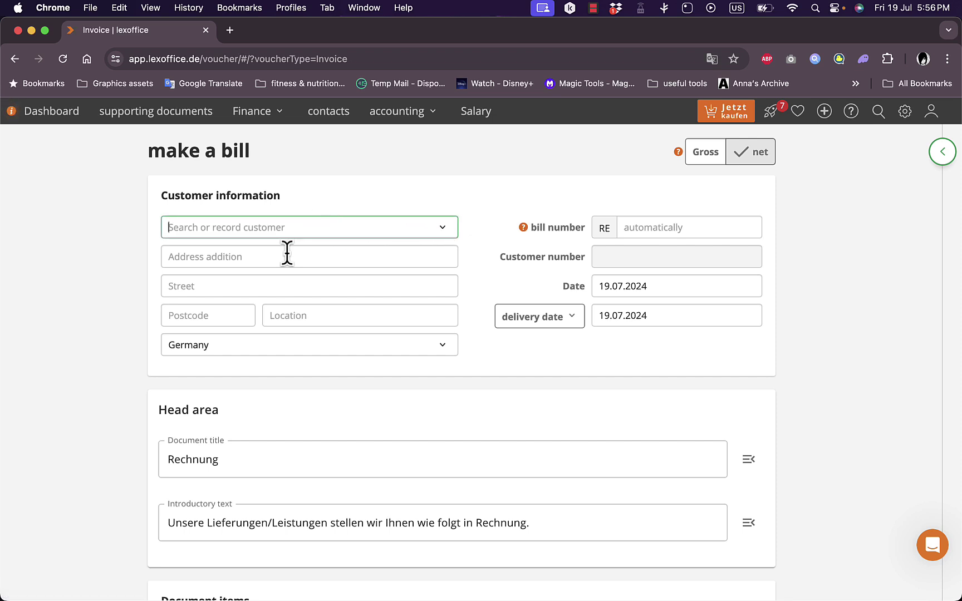
click(440, 159)
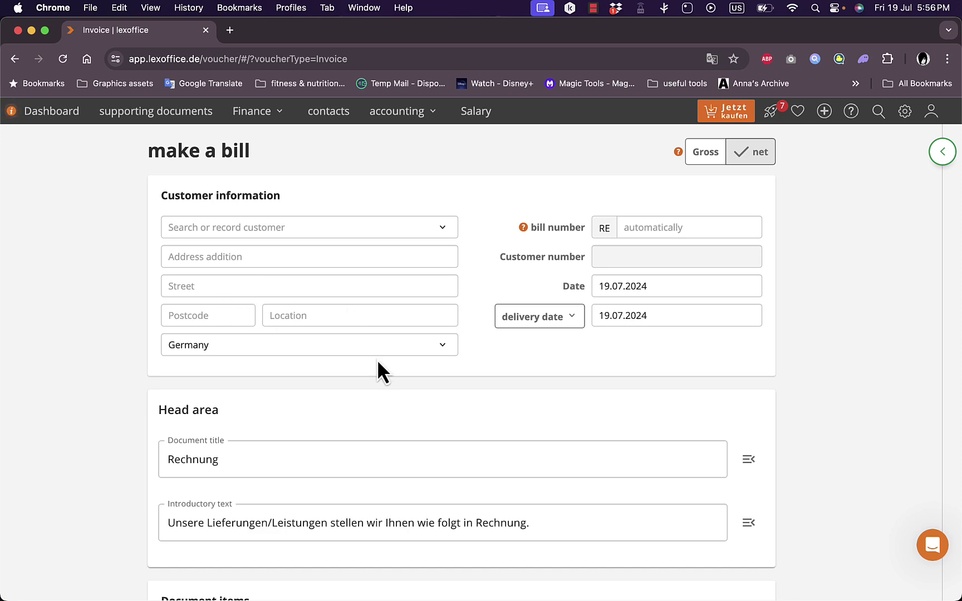
scroll(378, 362, down, 15)
scroll(398, 476, up, 15)
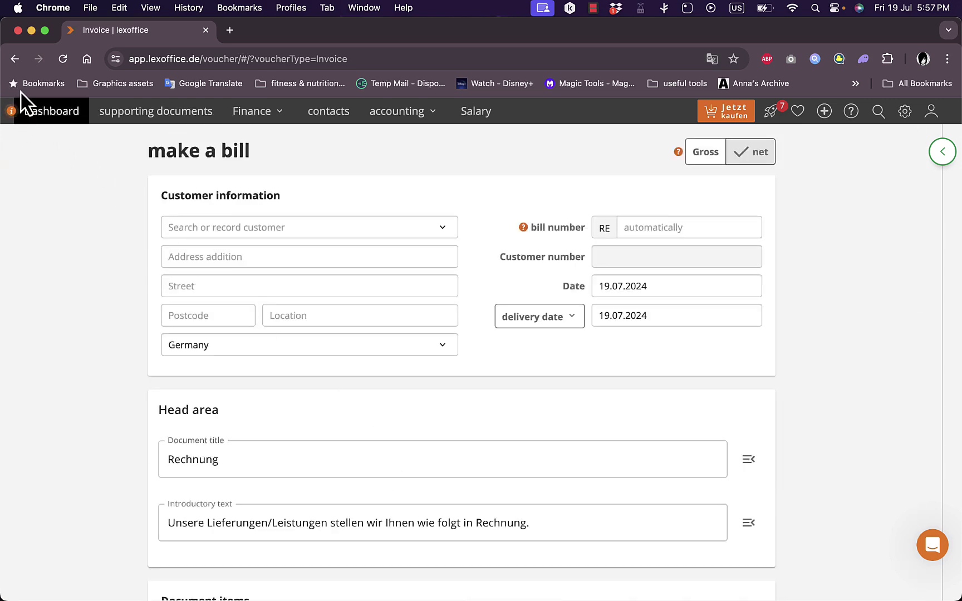
Return to the guide and start a new Angebot offer form.
click(15, 59)
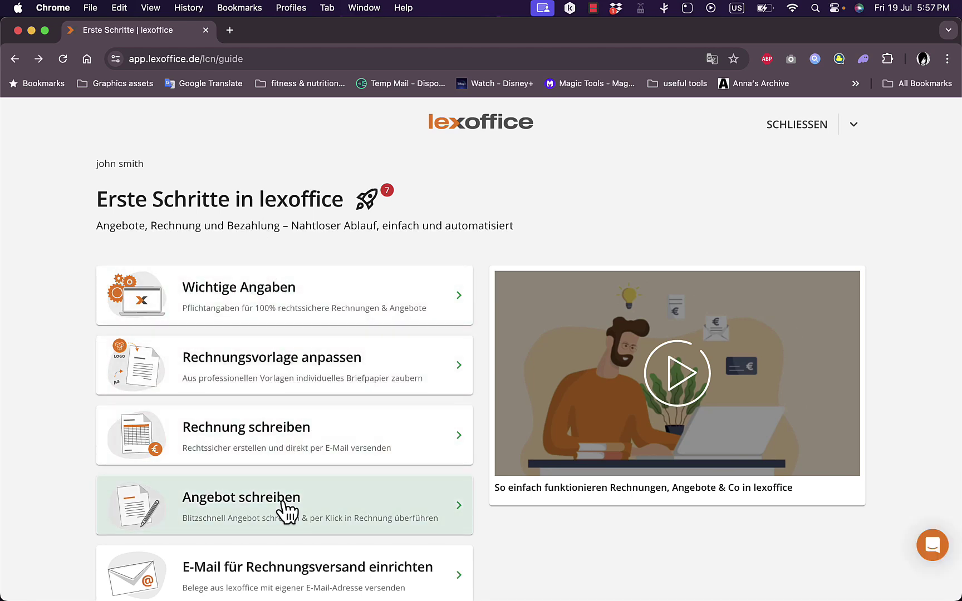
click(283, 502)
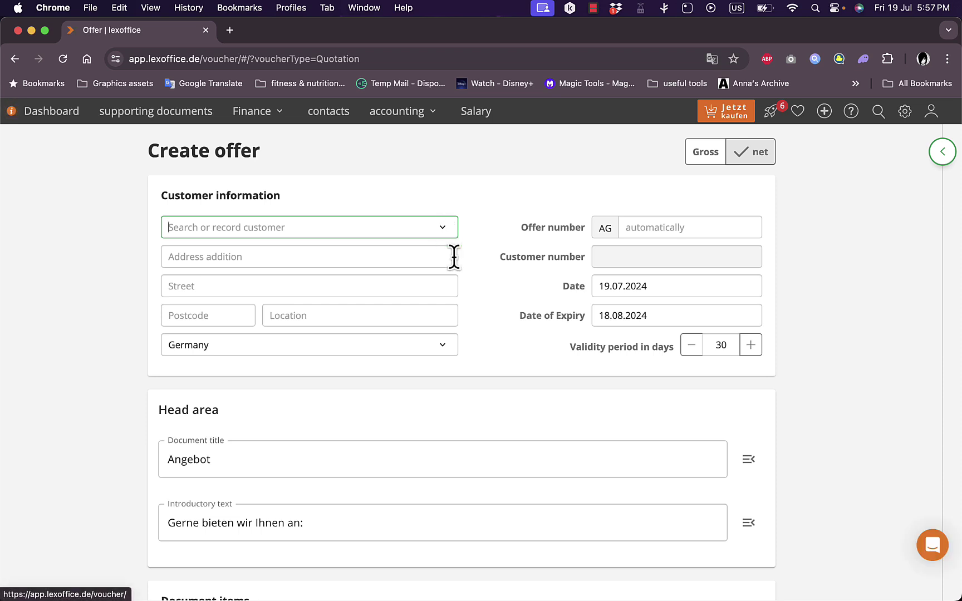
scroll(472, 337, down, 1)
scroll(471, 336, up, 1)
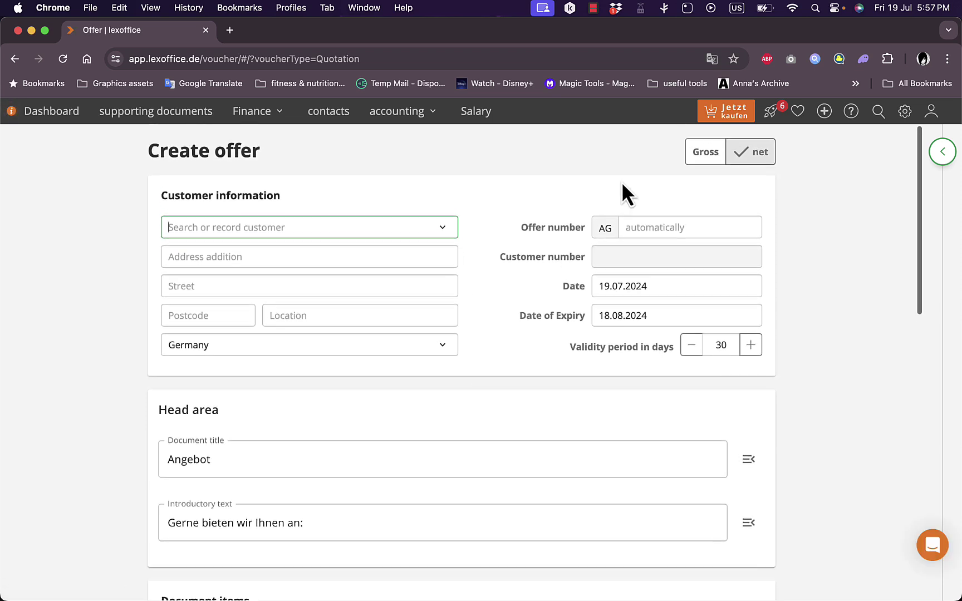
Switch the offer prices to gross and back to net, then leave without saving.
click(710, 154)
click(762, 156)
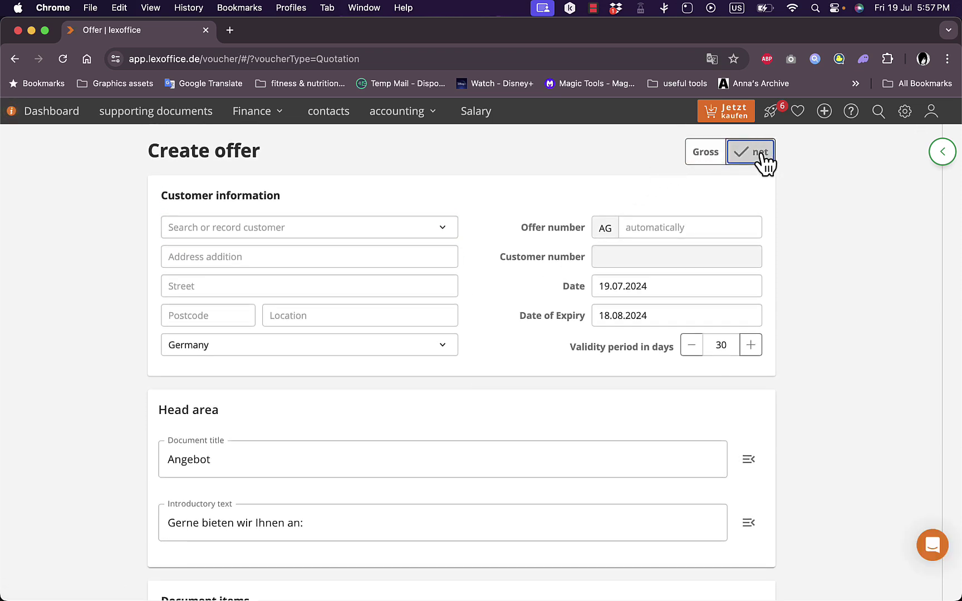
scroll(556, 273, down, 15)
scroll(557, 273, up, 15)
click(15, 59)
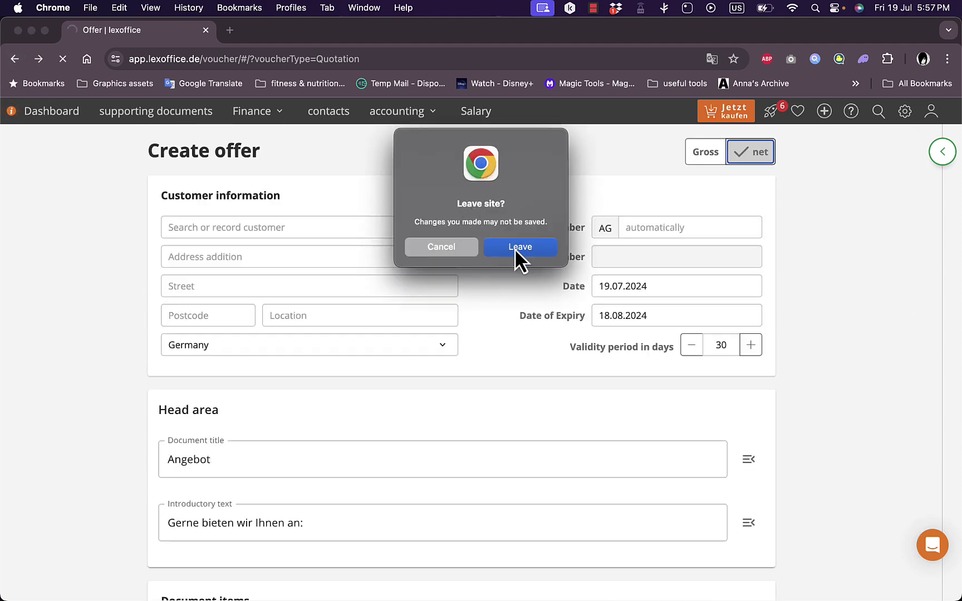
click(504, 250)
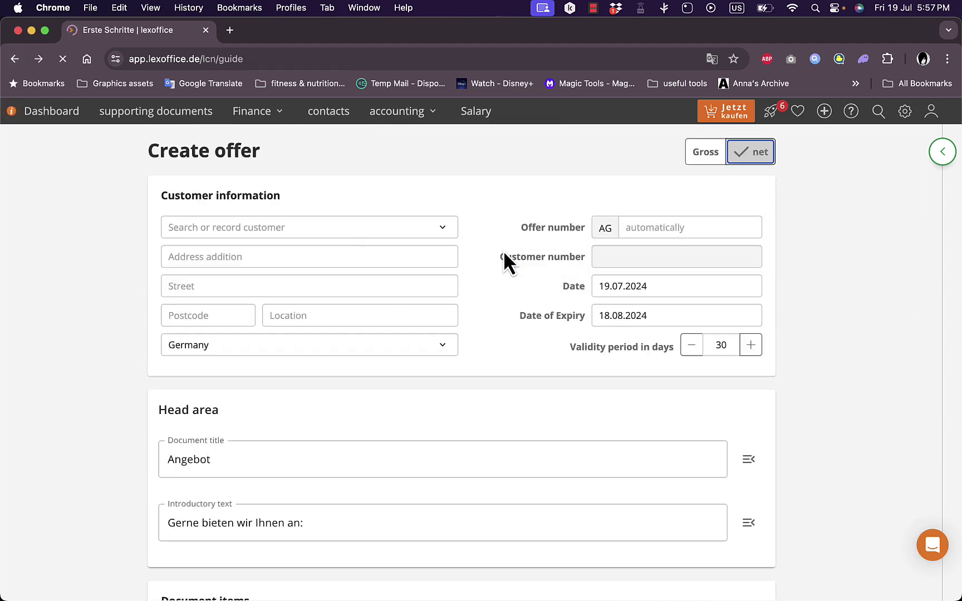
Revisit Wichtige Angaben, go back to the guide, and open the invoice email sending setup.
click(184, 296)
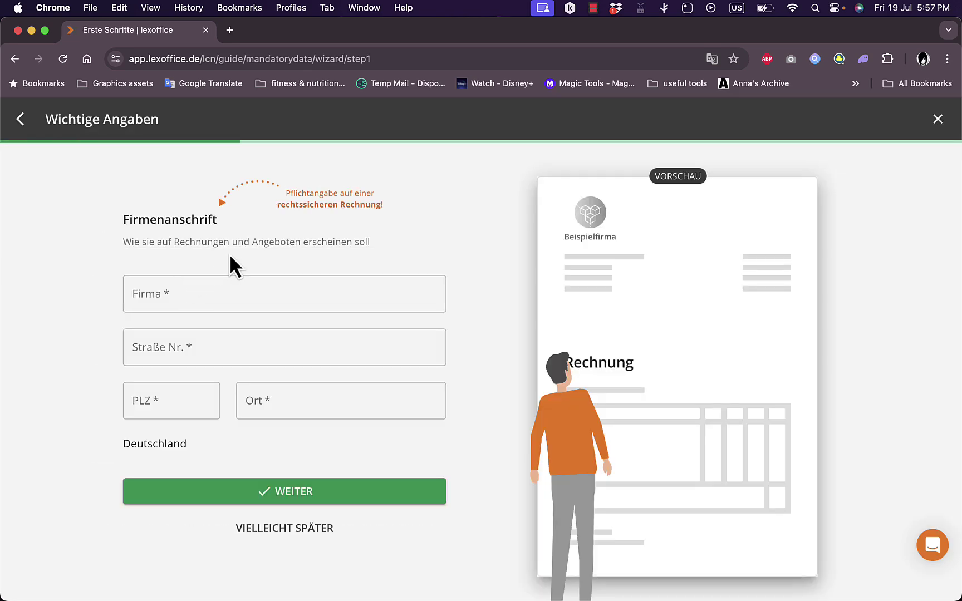
click(13, 60)
scroll(292, 236, down, 3)
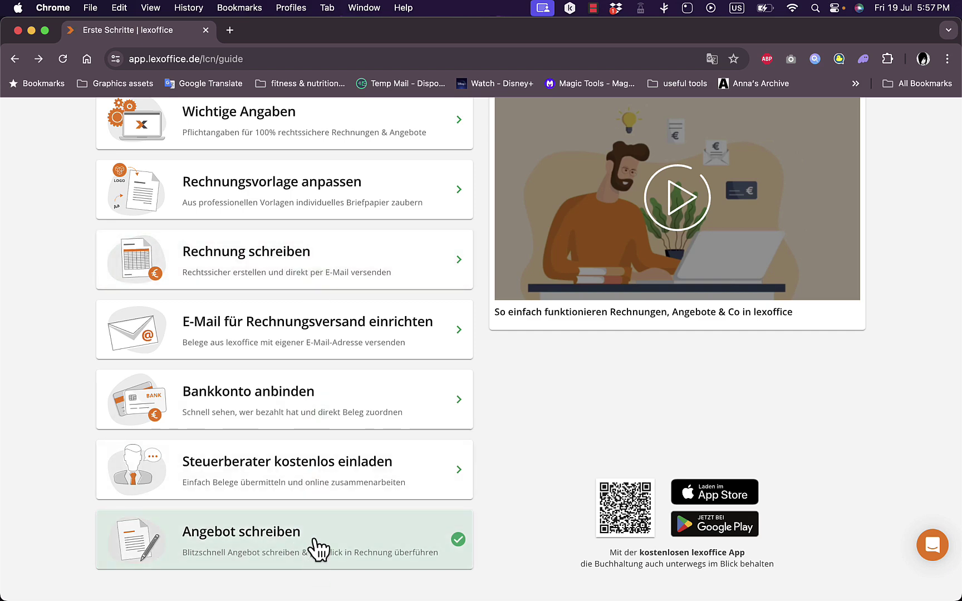
scroll(318, 549, up, 5)
click(326, 476)
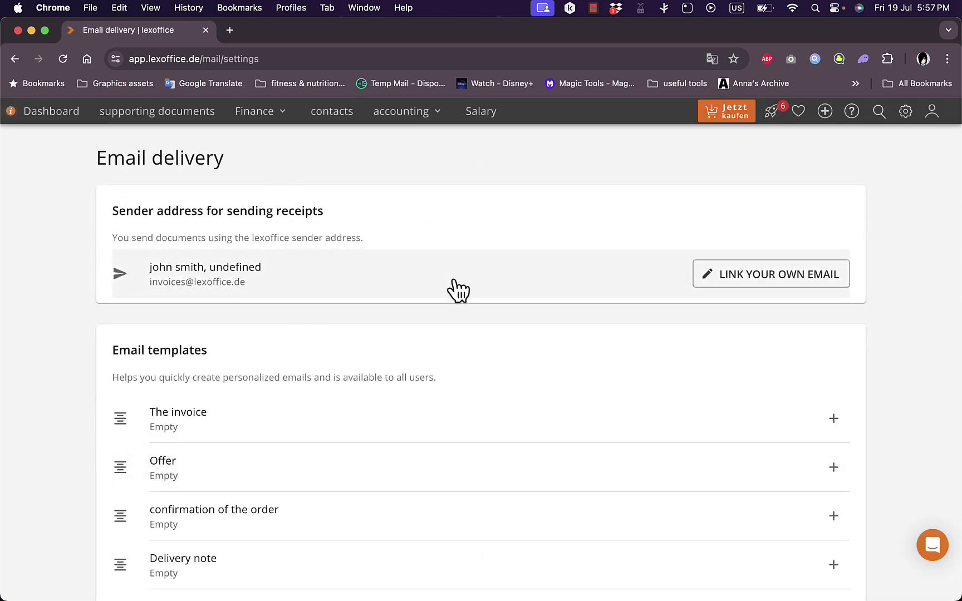
Scroll down to the email templates for invoices, offers, delivery notes and corrections.
scroll(451, 290, down, 1)
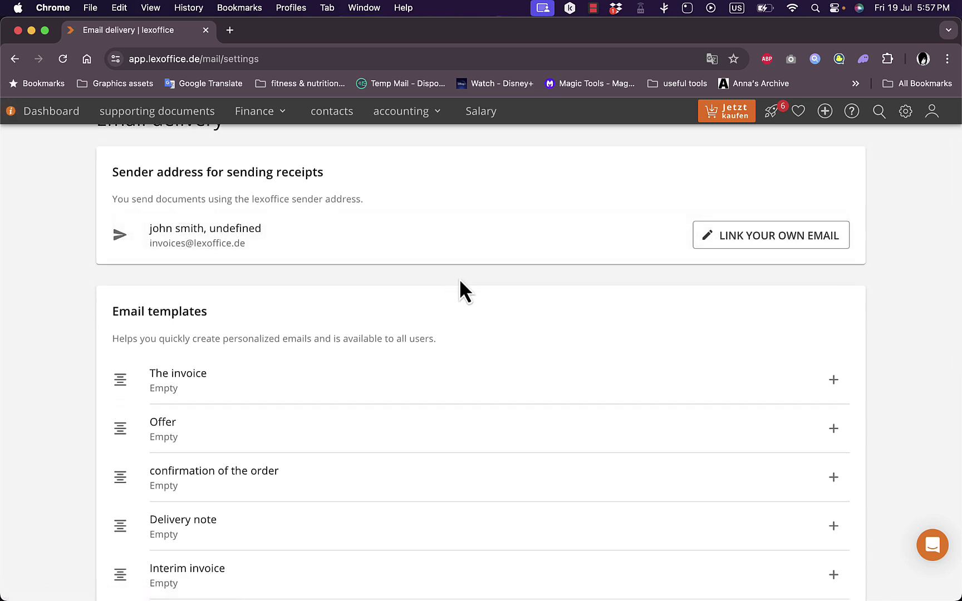
scroll(459, 287, down, 2)
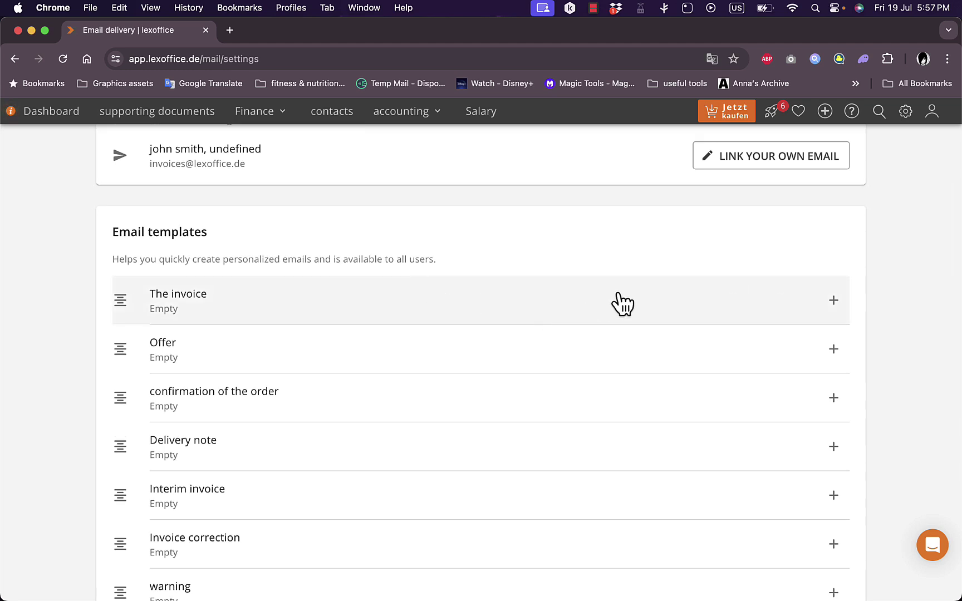
scroll(622, 302, down, 1)
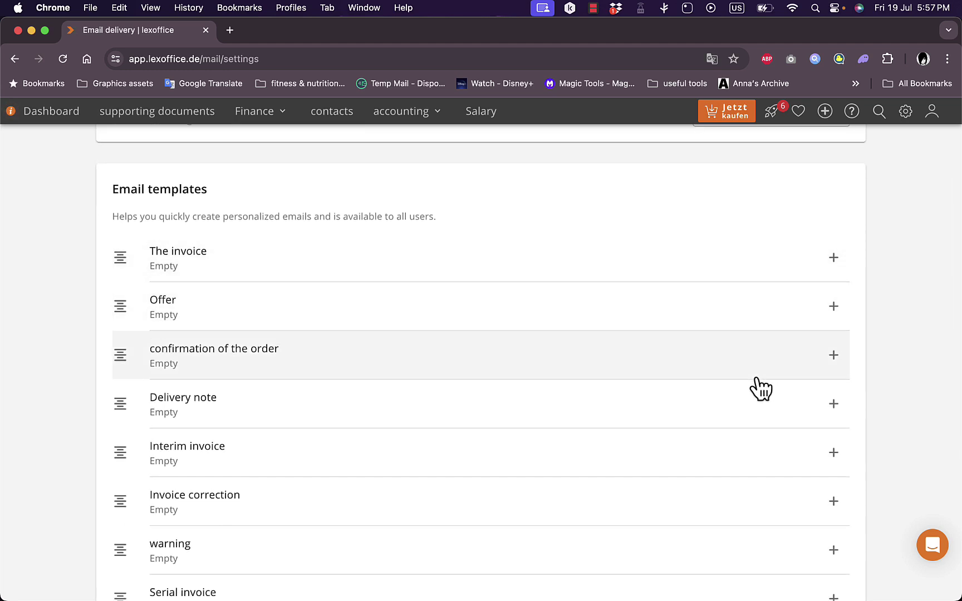
Save the invoice email template with the subject 'invo' and return to the dashboard.
click(836, 264)
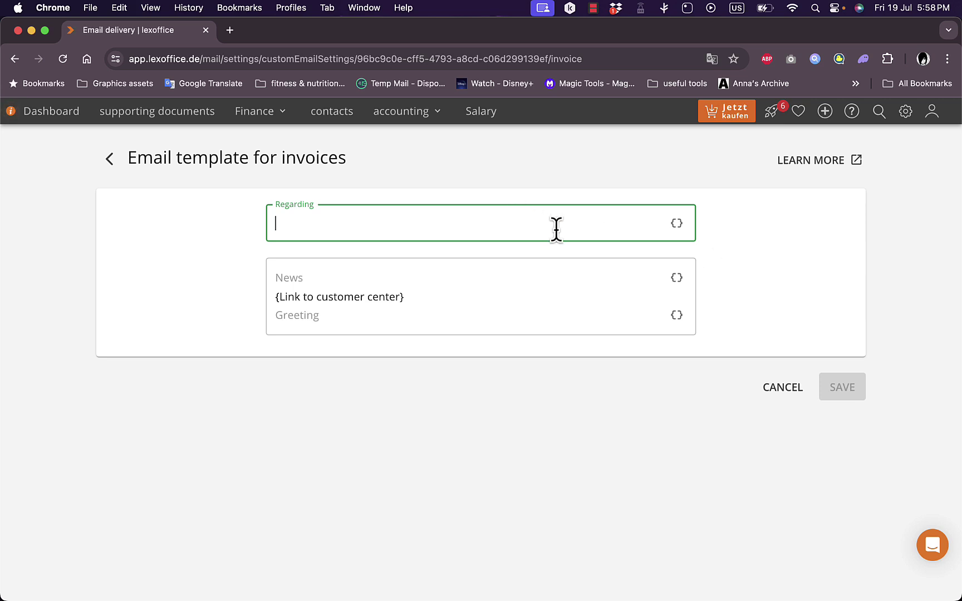
click(564, 309)
click(494, 216)
text(invoice)
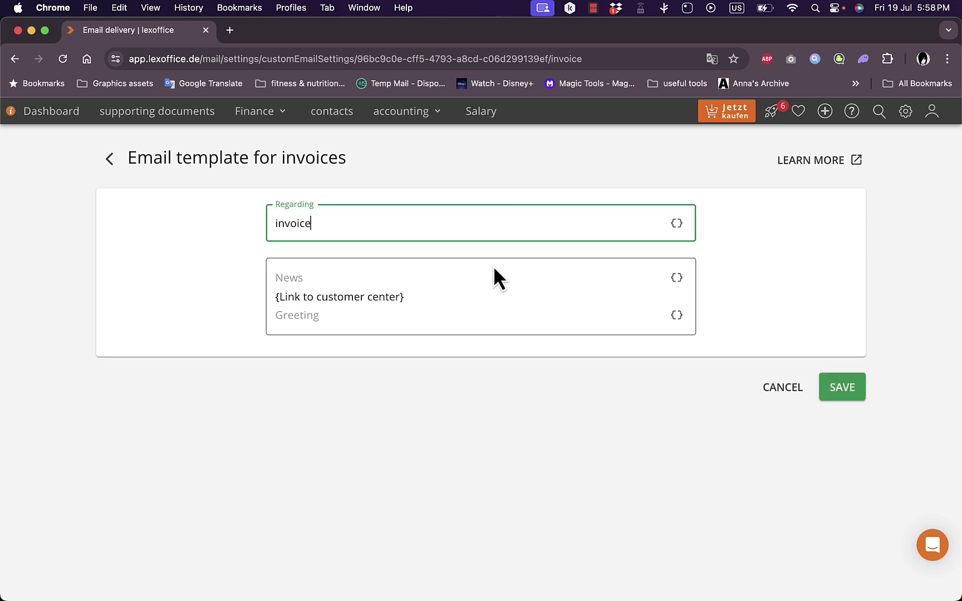
click(332, 272)
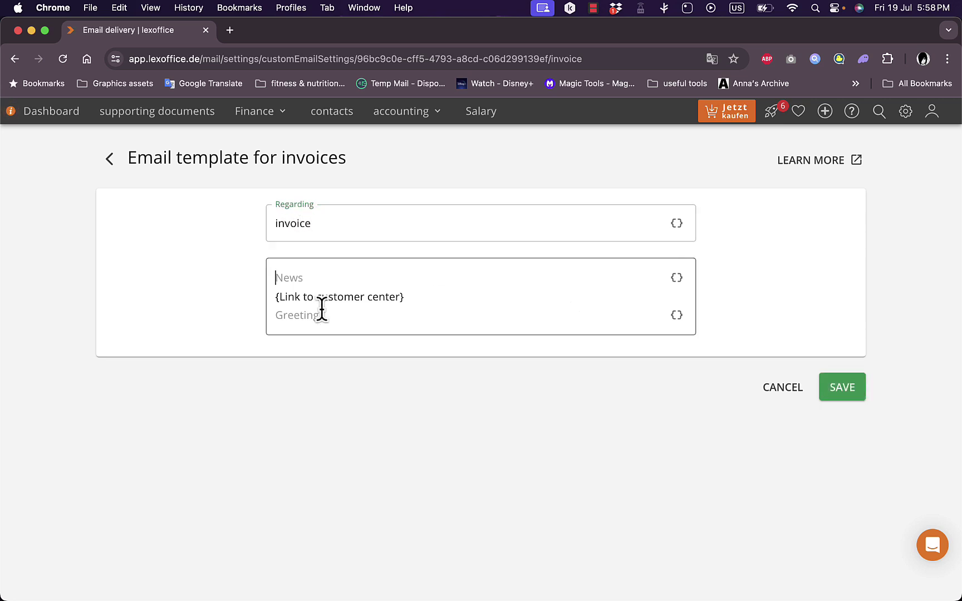
click(826, 391)
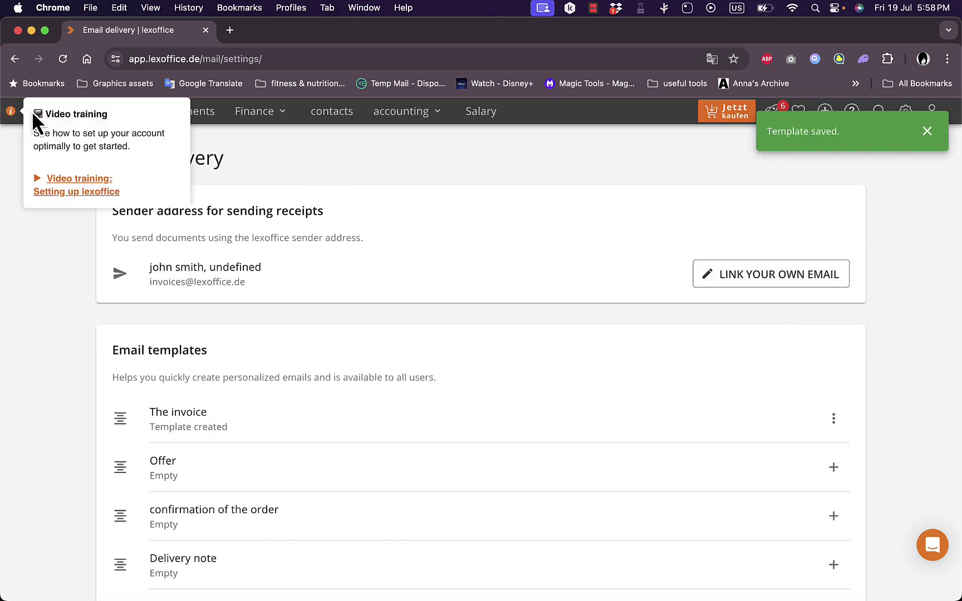
click(57, 116)
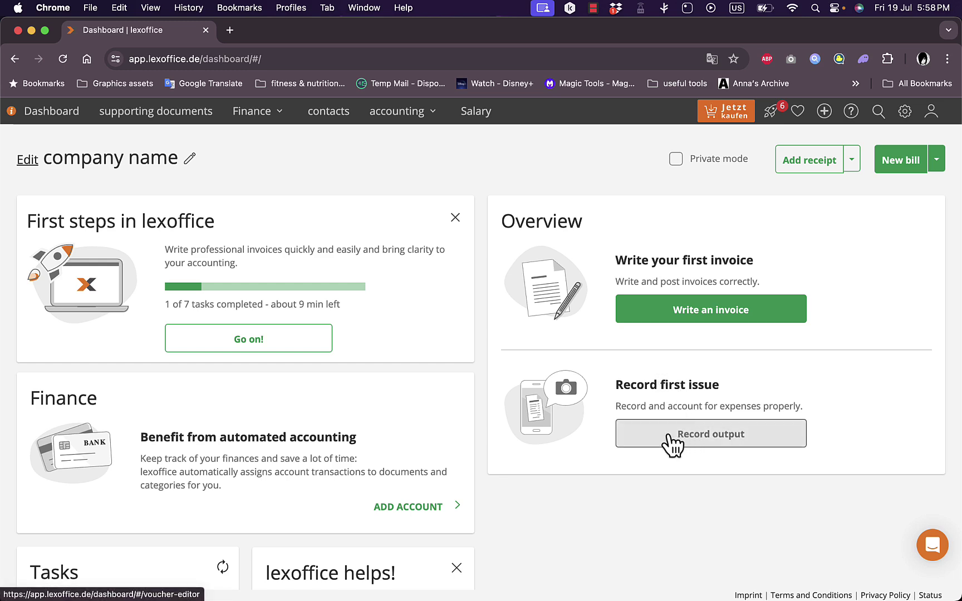
Scroll through the dashboard's tasks, tax periods and income/expense overview cards.
scroll(569, 440, down, 5)
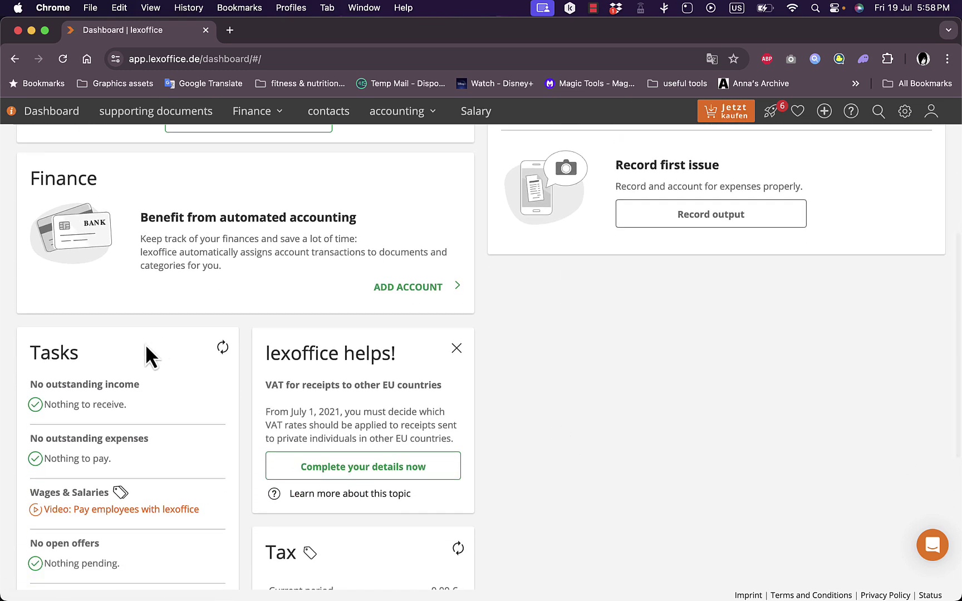
scroll(136, 349, down, 4)
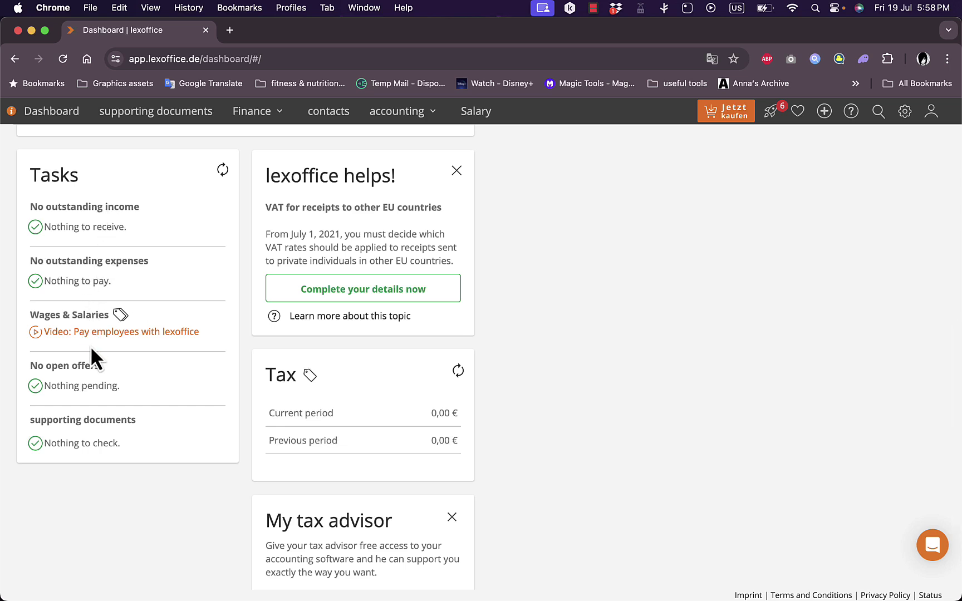
scroll(271, 333, up, 3)
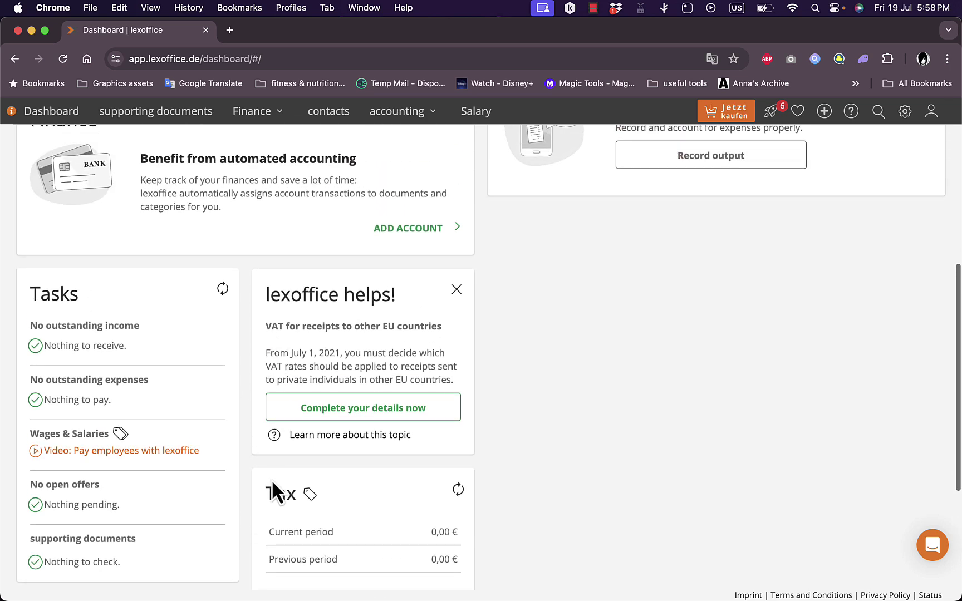
scroll(378, 339, down, 4)
scroll(385, 349, up, 10)
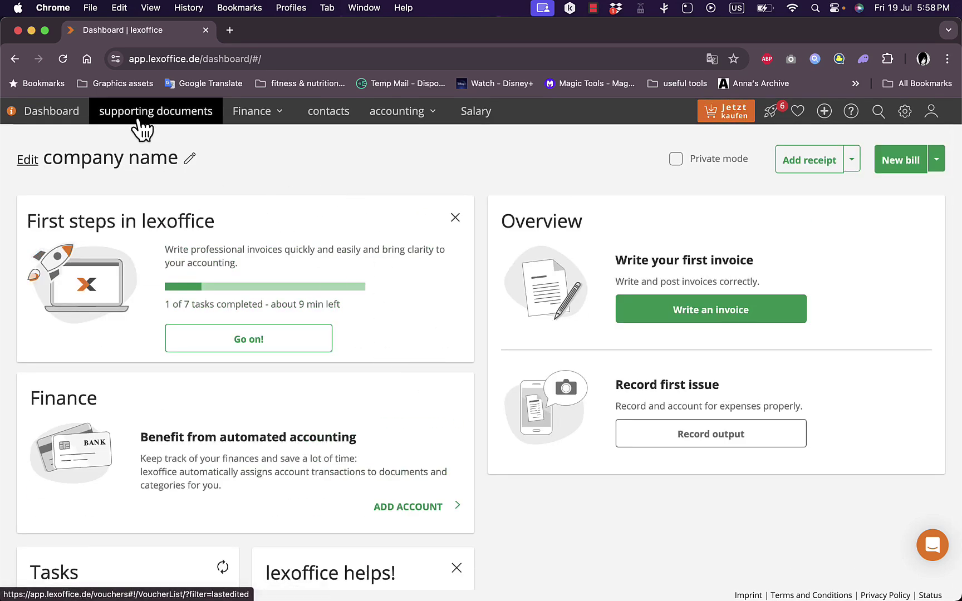
click(277, 123)
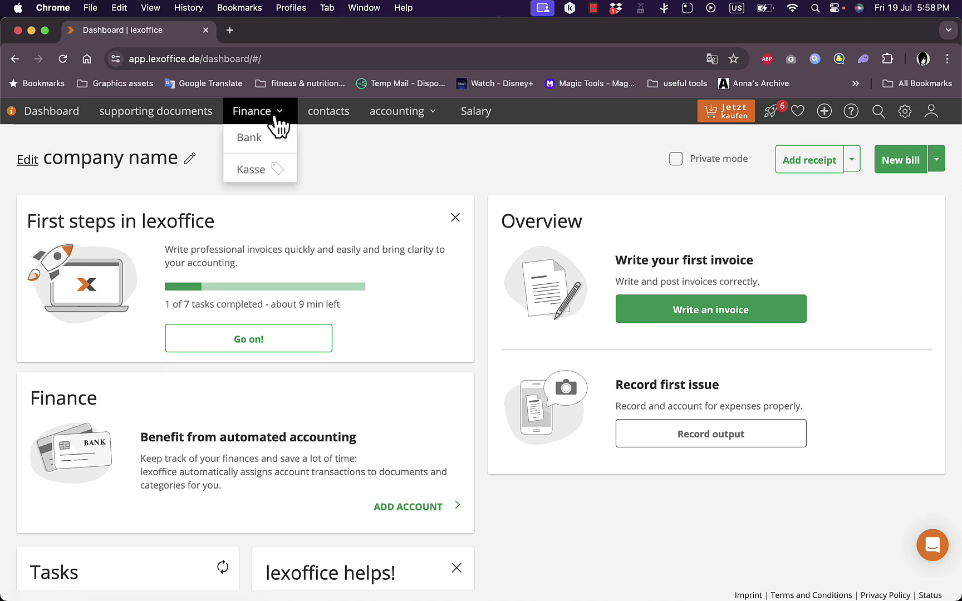
click(505, 182)
click(324, 113)
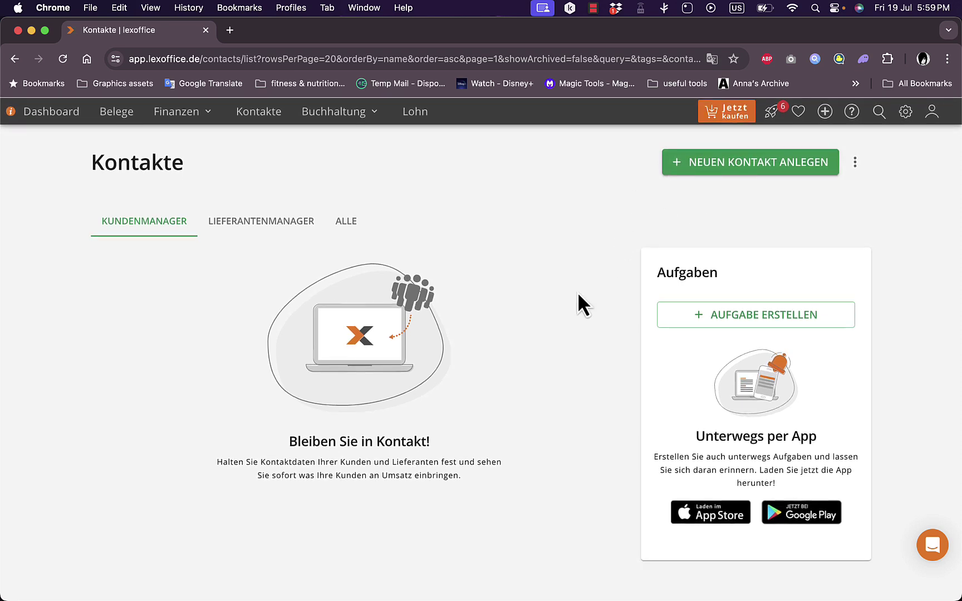
click(56, 116)
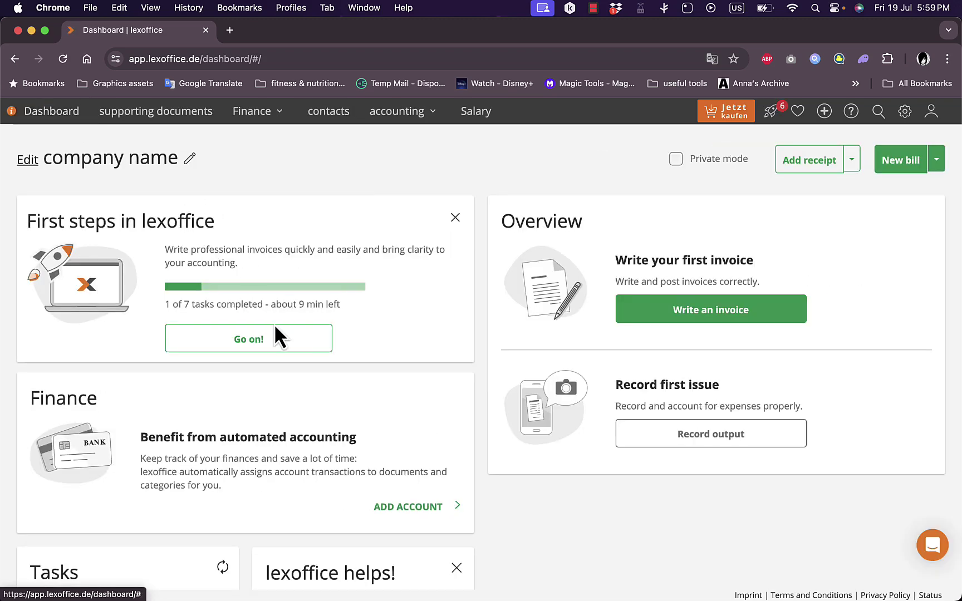
scroll(273, 323, down, 5)
scroll(274, 323, up, 5)
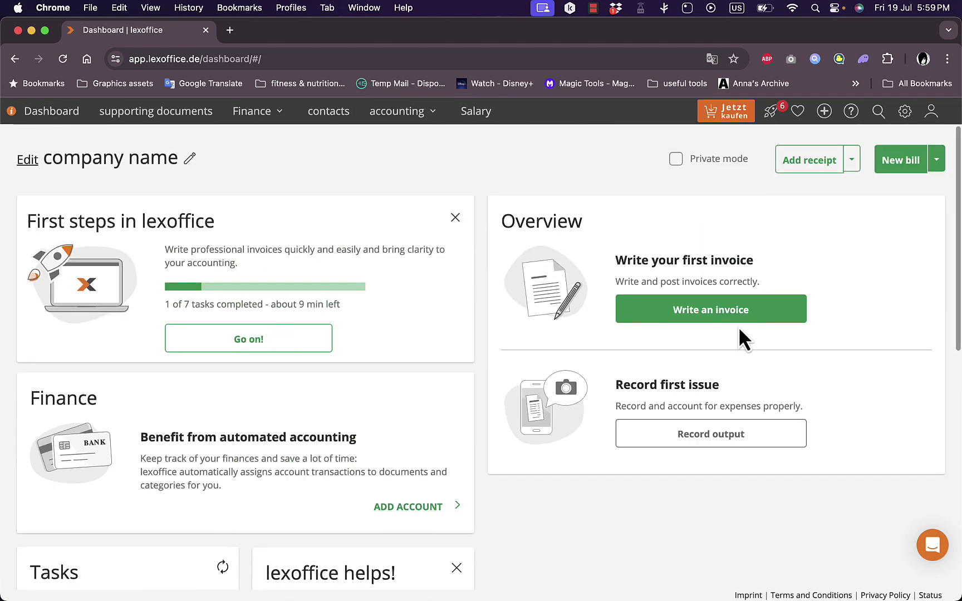
Start a new blank Rechnung draft and look over its empty item rows.
click(724, 313)
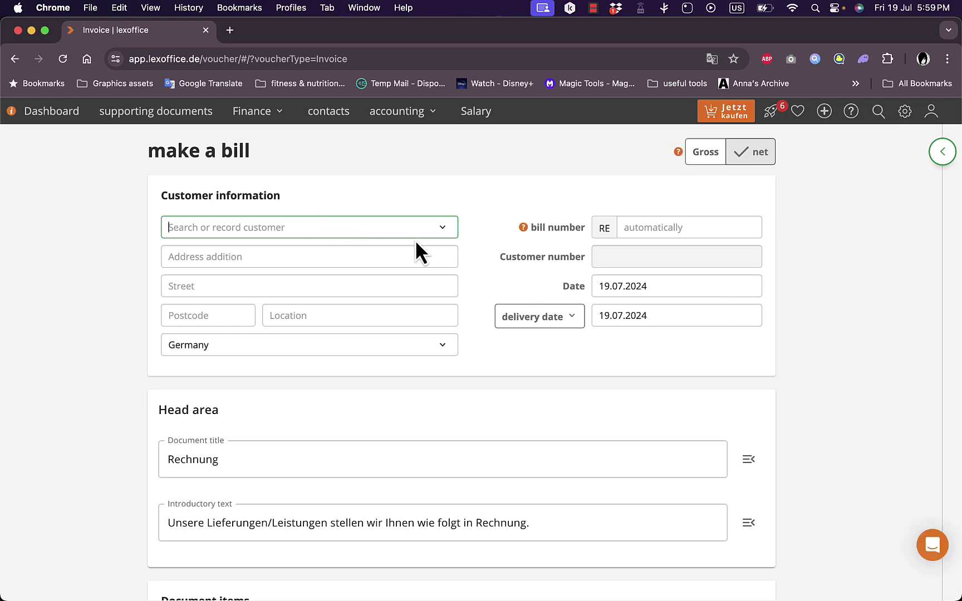
scroll(396, 328, down, 15)
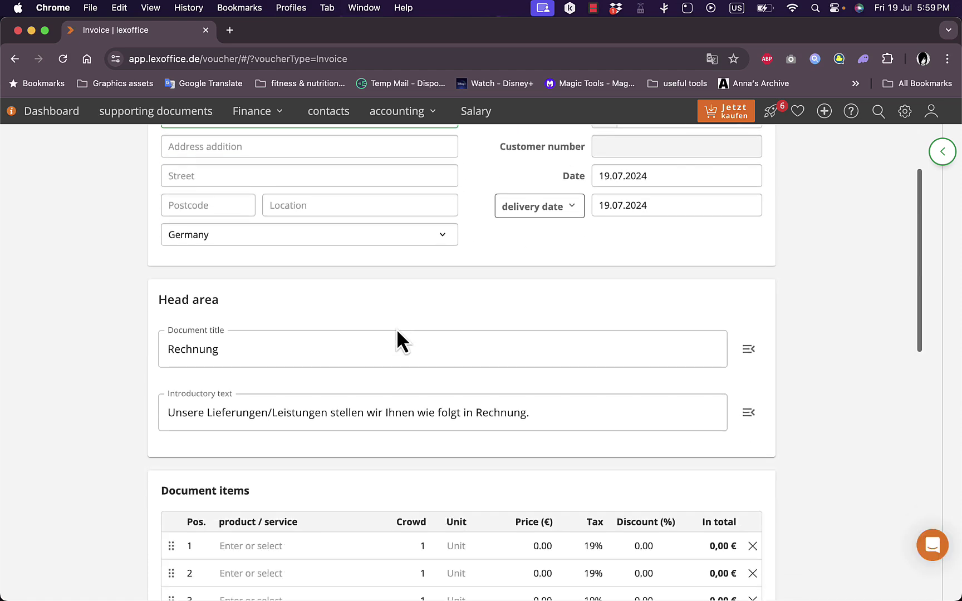
scroll(399, 336, up, 5)
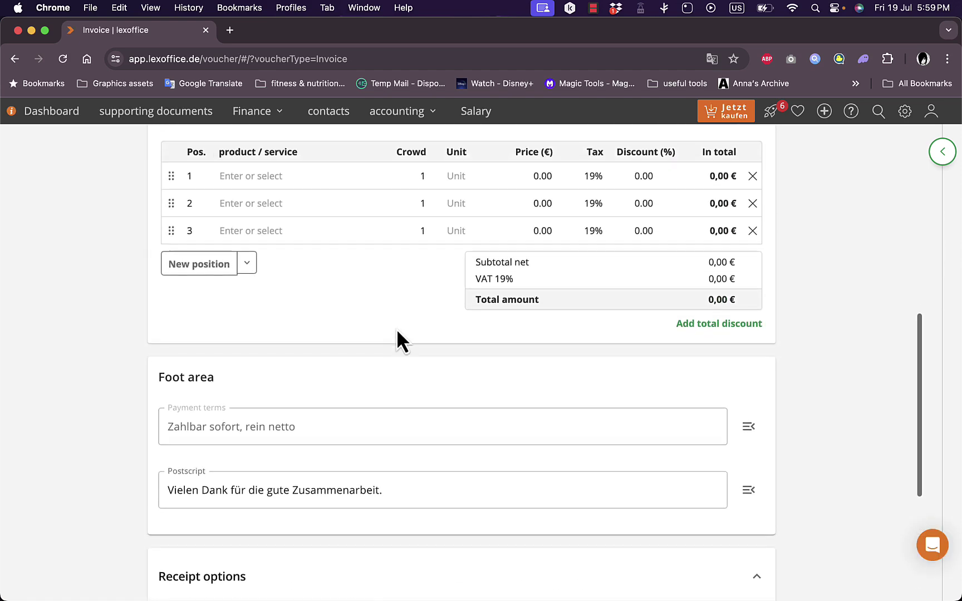
scroll(405, 214, up, 10)
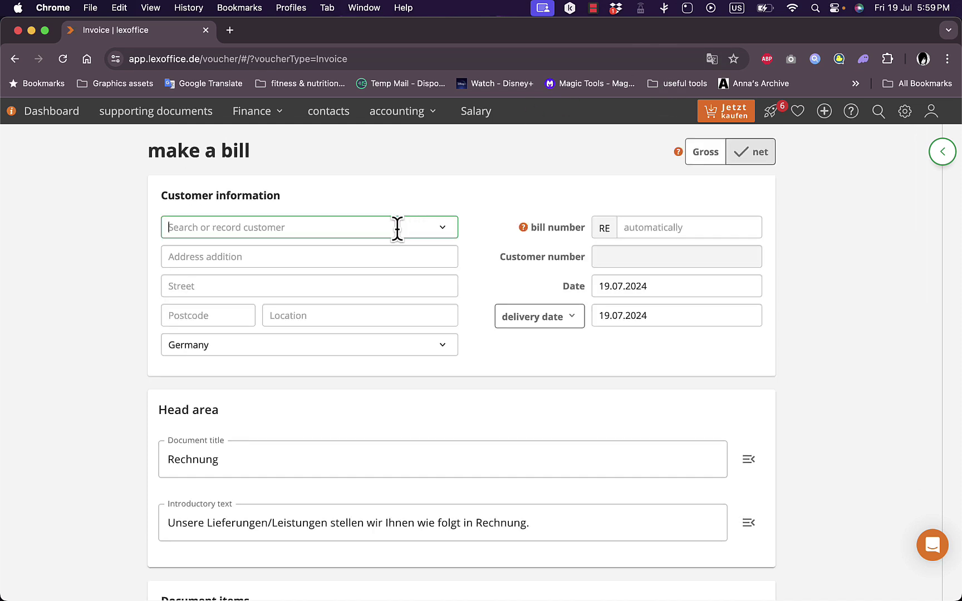
scroll(399, 234, down, 6)
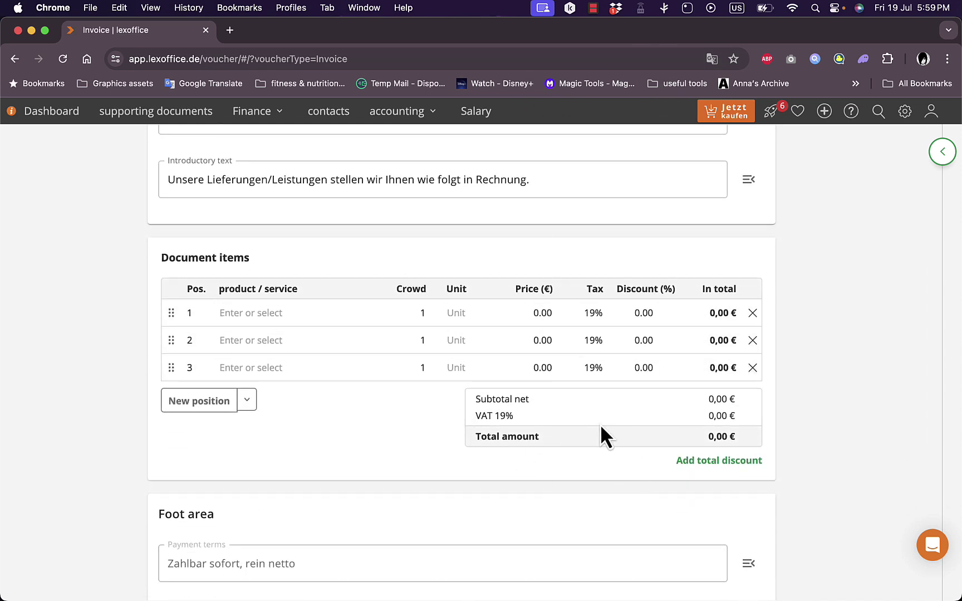
Fill invoice row 1 with product 'test', unit Piece, price 10 and description 'this is a test product'.
click(273, 313)
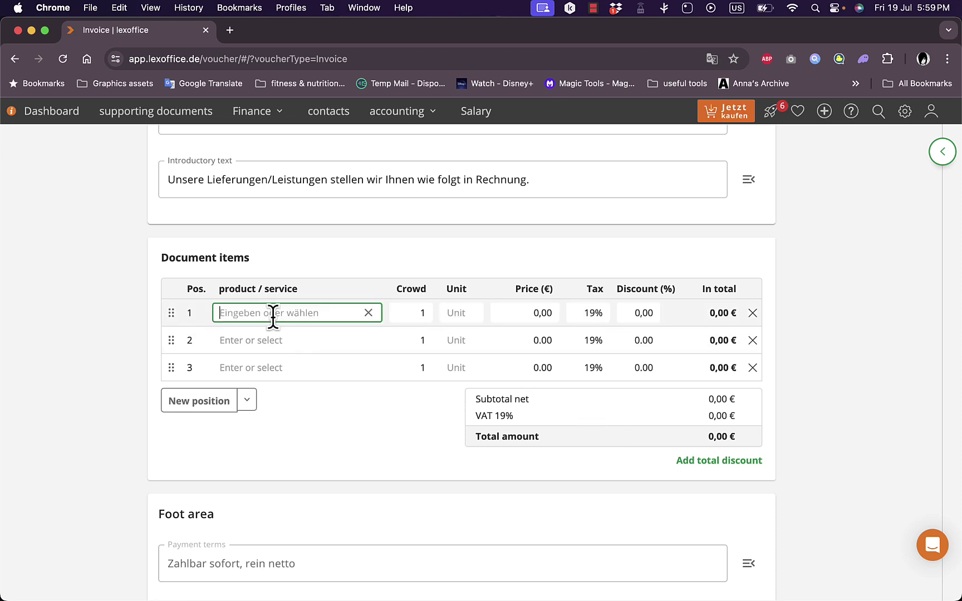
text(test)
click(472, 313)
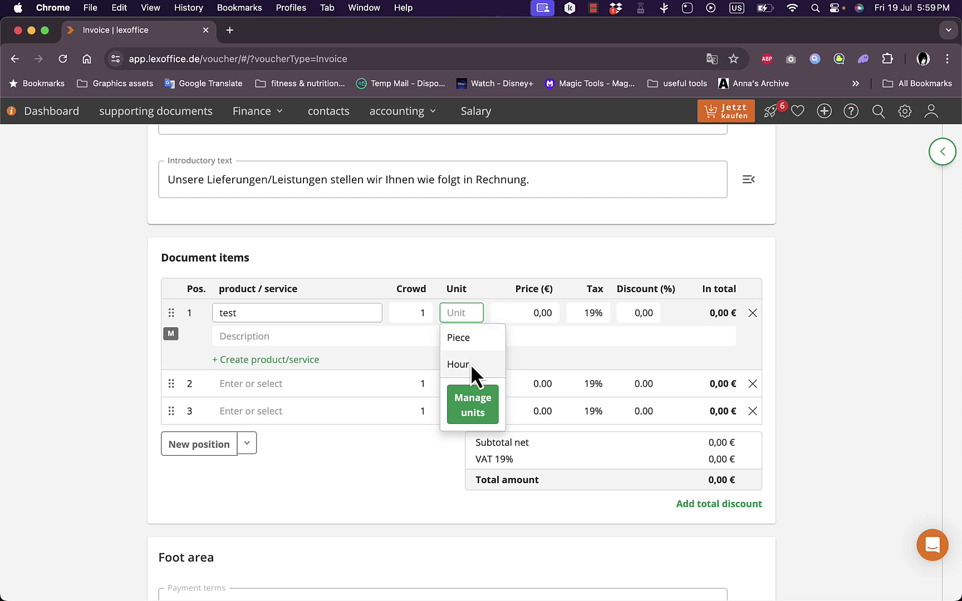
click(470, 337)
click(530, 316)
text(10)
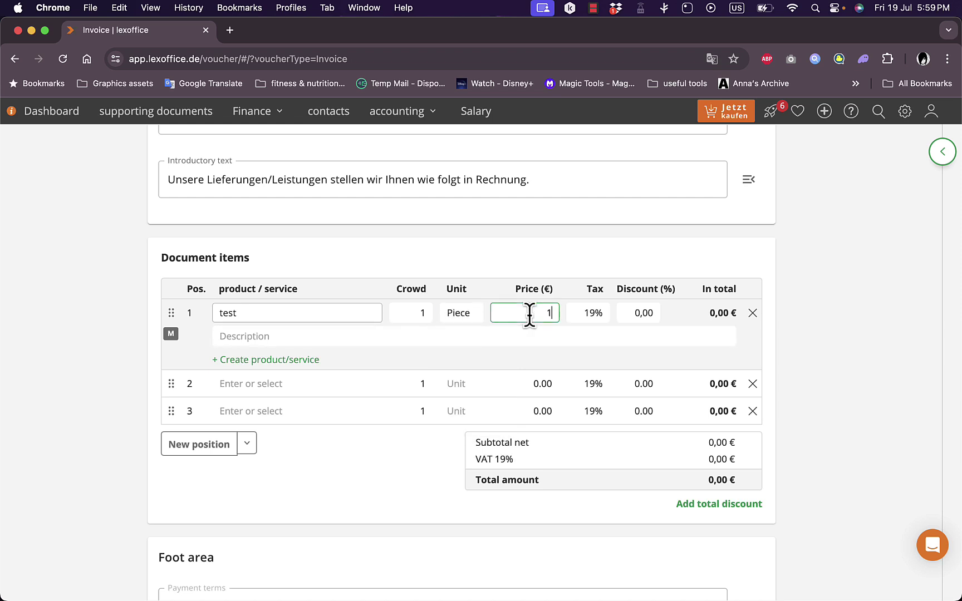
click(579, 332)
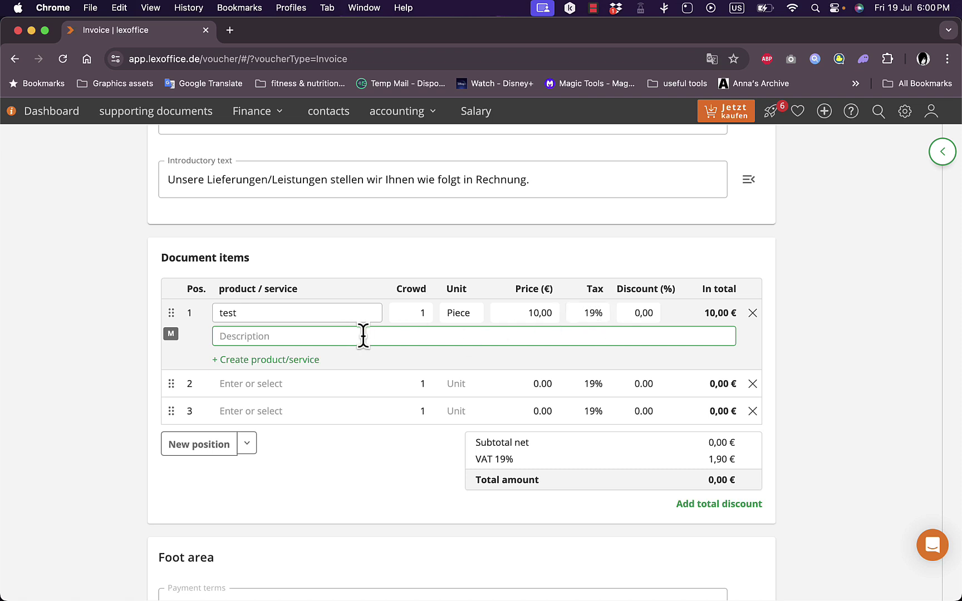
text(this is a test product)
click(292, 369)
Store the 'test' invoice line as a new product/service linked to the line.
click(280, 360)
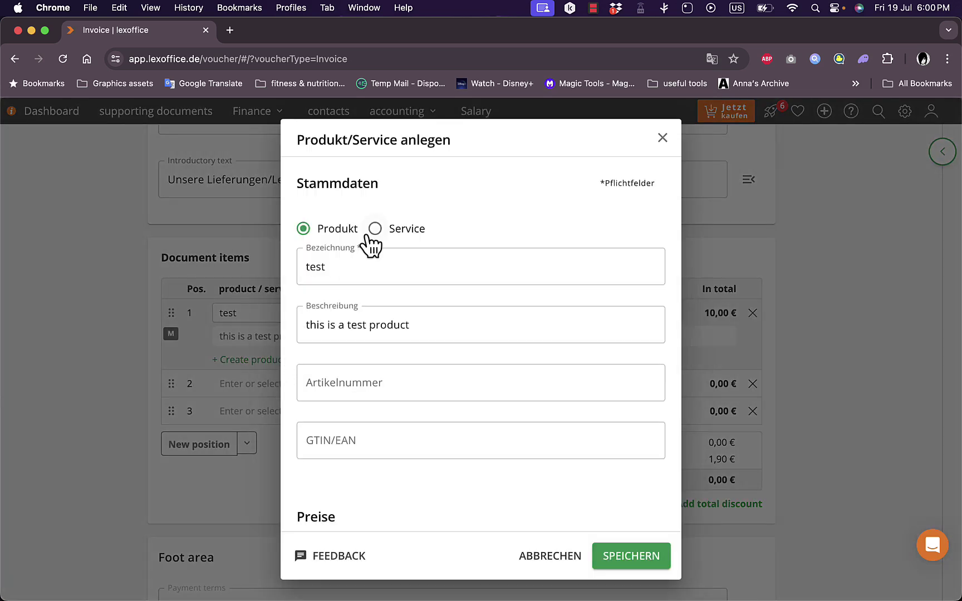
click(639, 559)
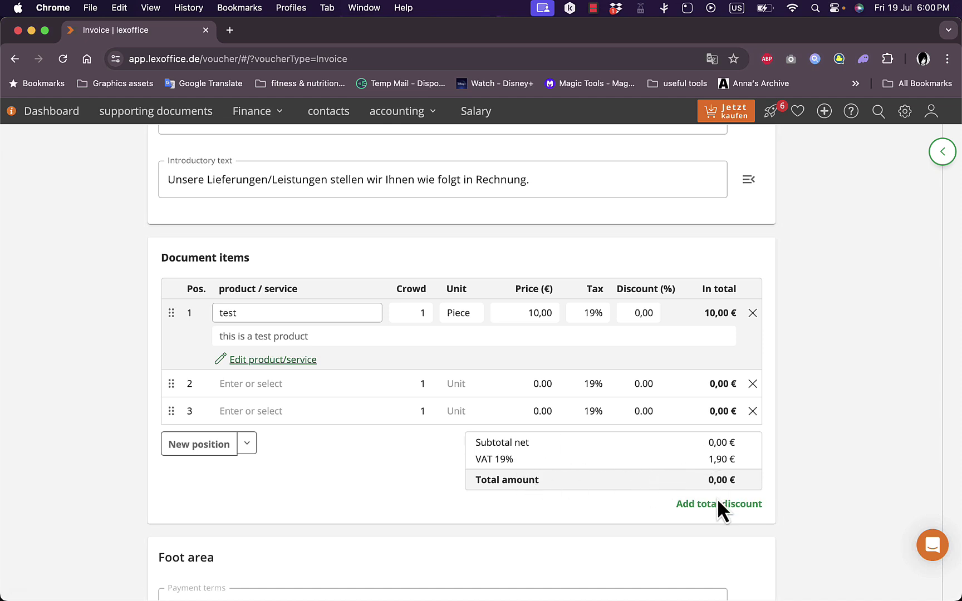
scroll(604, 396, down, 1)
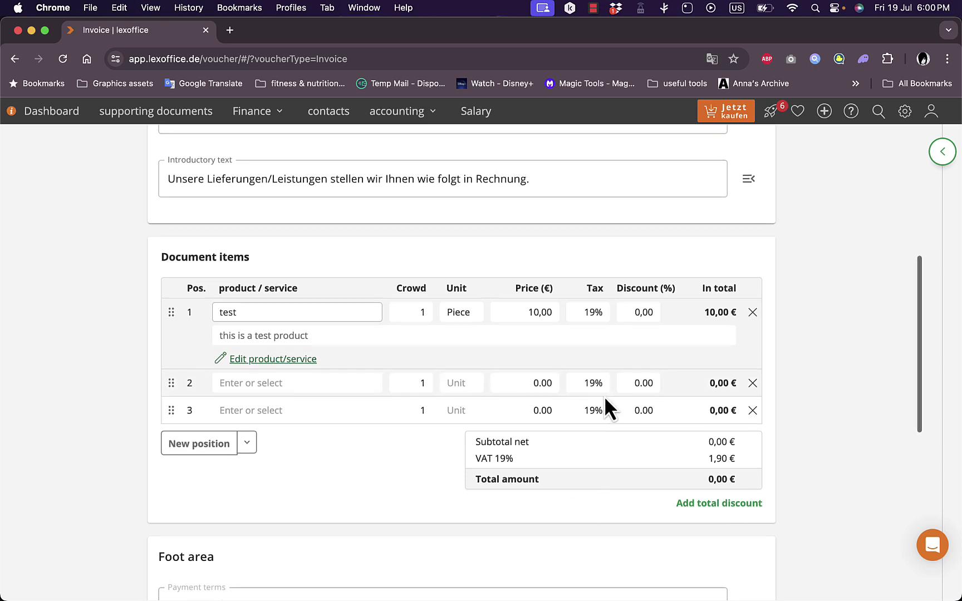
scroll(604, 396, down, 1)
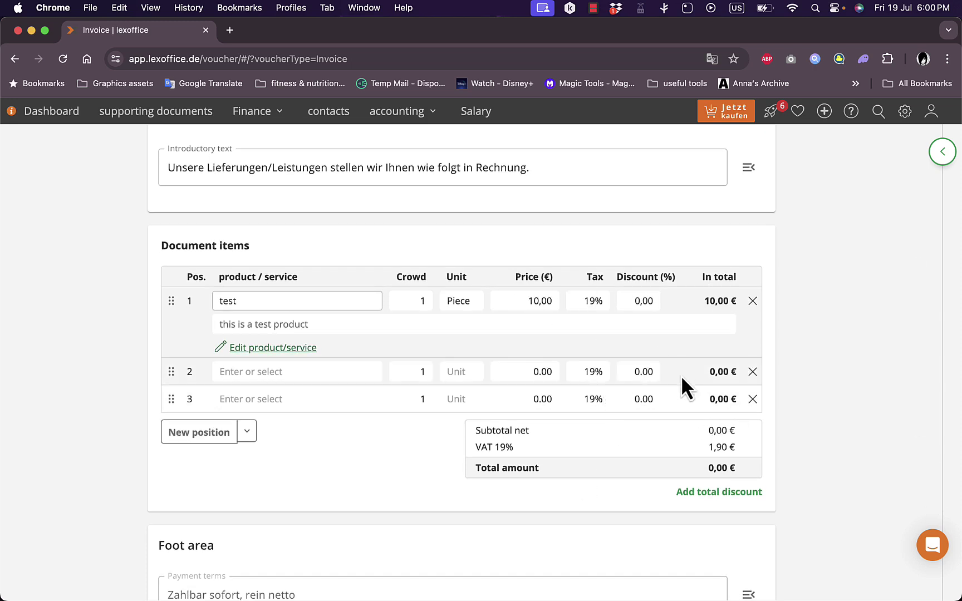
scroll(681, 375, down, 6)
scroll(681, 375, up, 12)
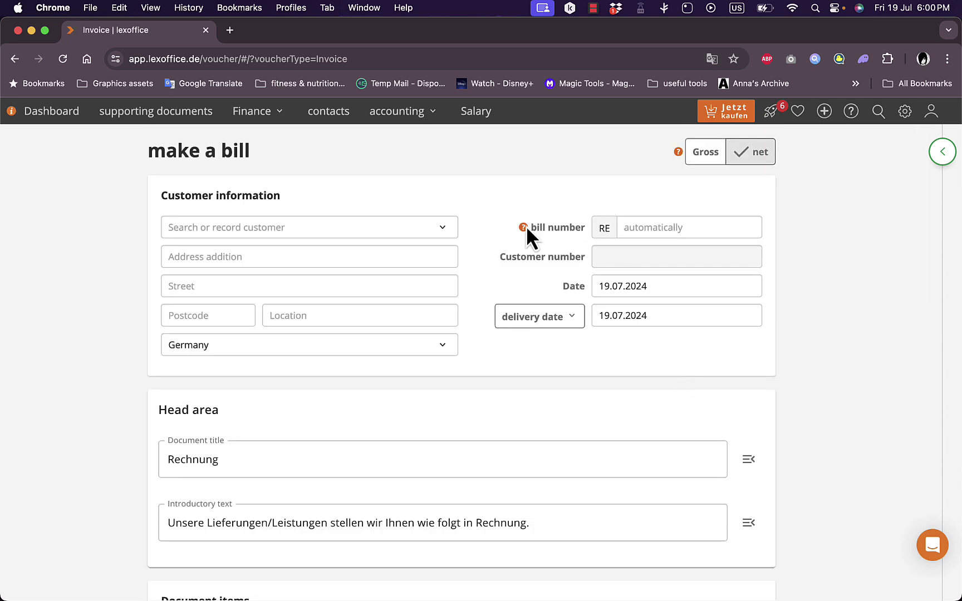